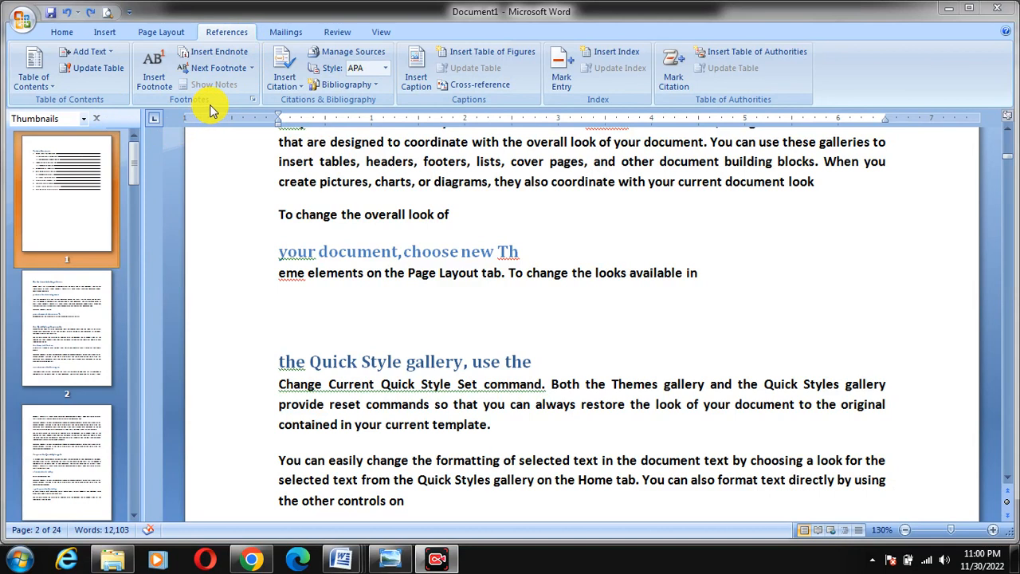
Look through the body text and headings on page 2 and the page thumbnails down to the end of the document.
click(608, 299)
scroll(607, 295, down, 8)
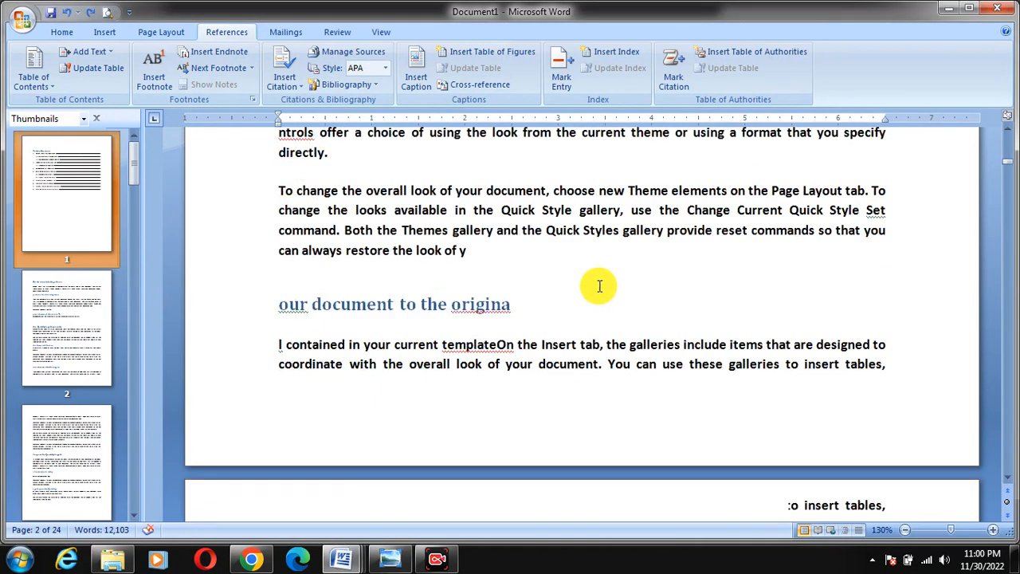
scroll(598, 283, up, 6)
scroll(447, 271, down, 7)
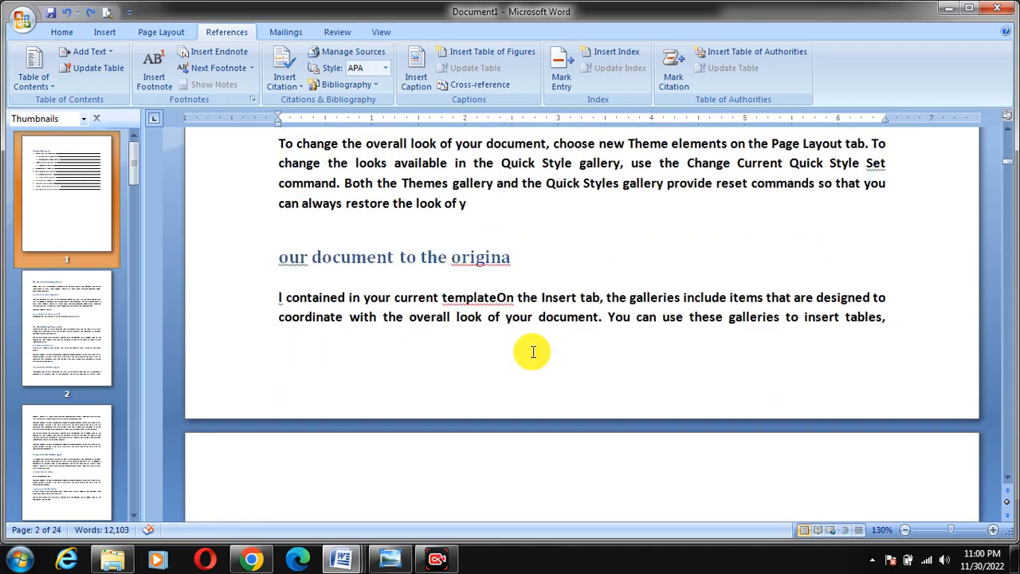
double_click(562, 184)
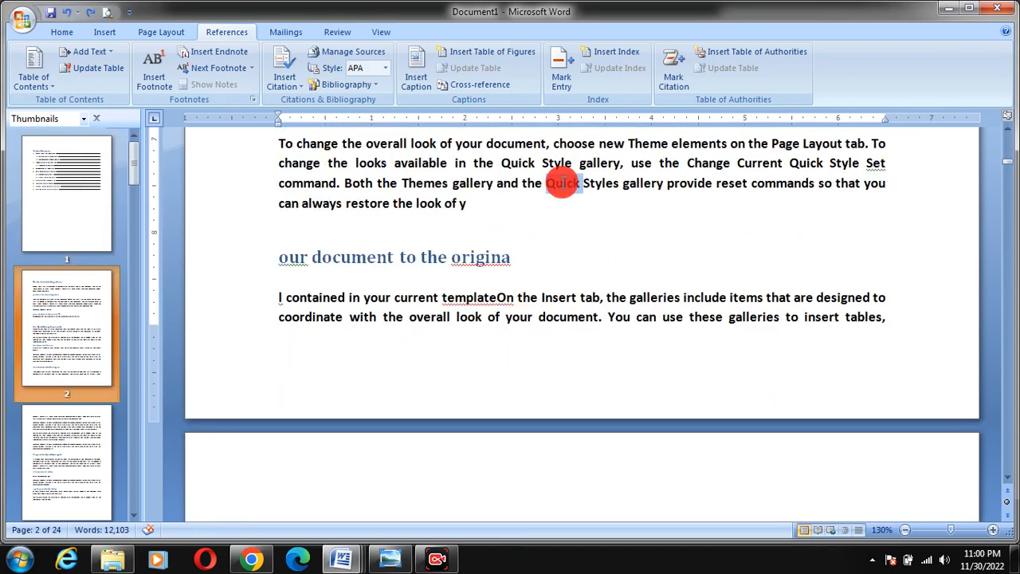
double_click(465, 185)
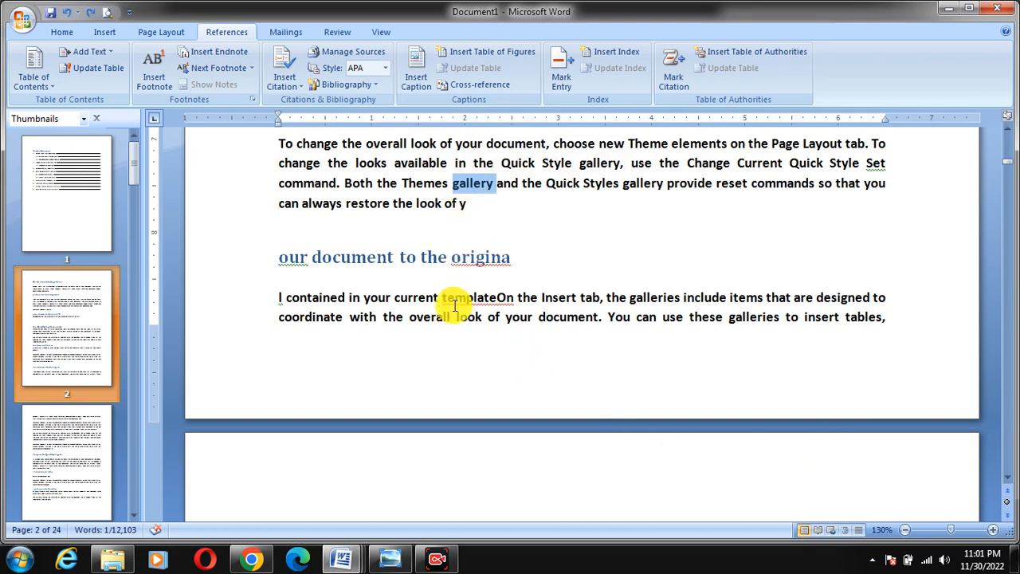
click(488, 185)
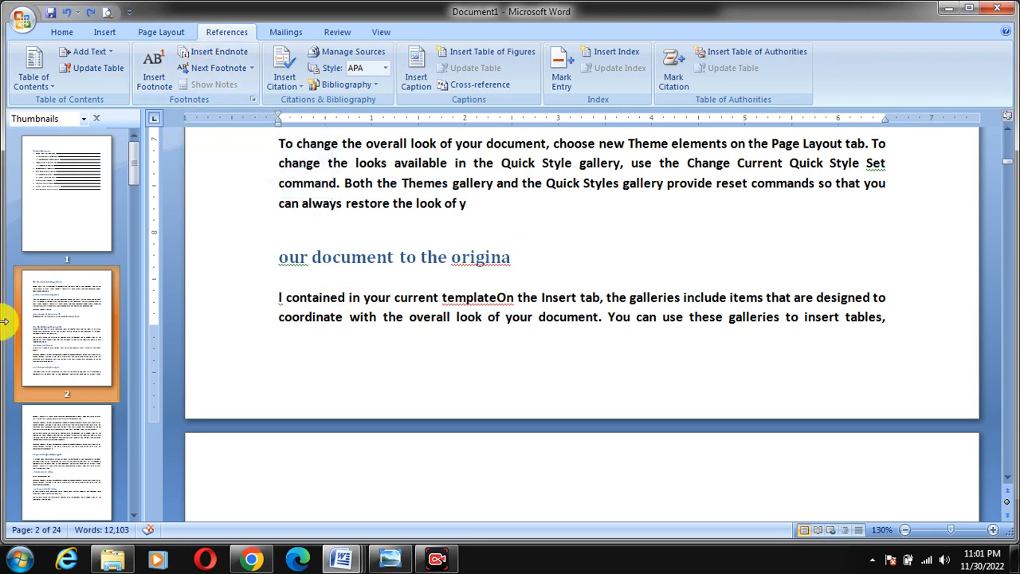
scroll(418, 287, up, 3)
scroll(418, 287, up, 3)
double_click(399, 289)
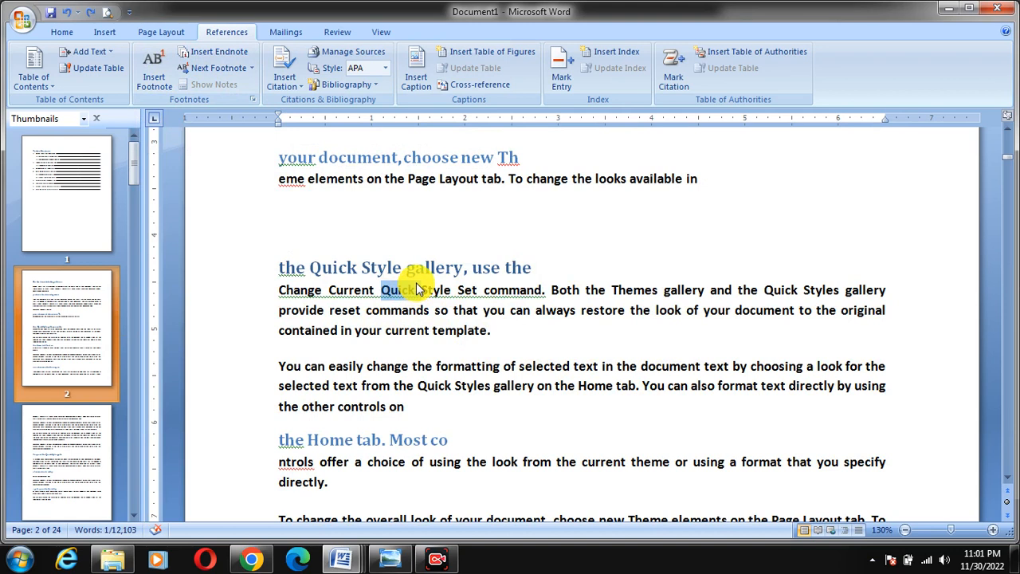
scroll(417, 291, down, 8)
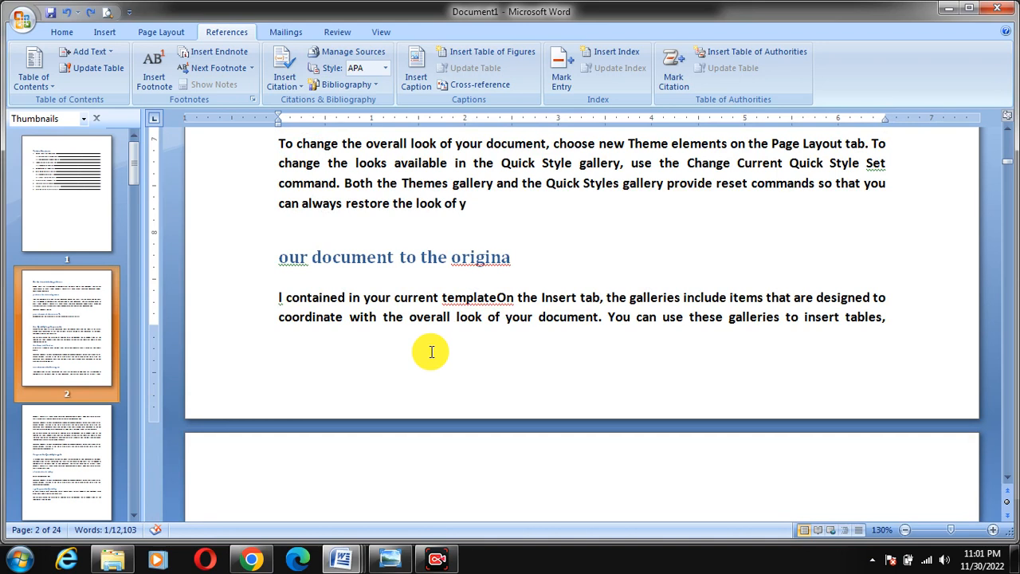
scroll(431, 353, up, 17)
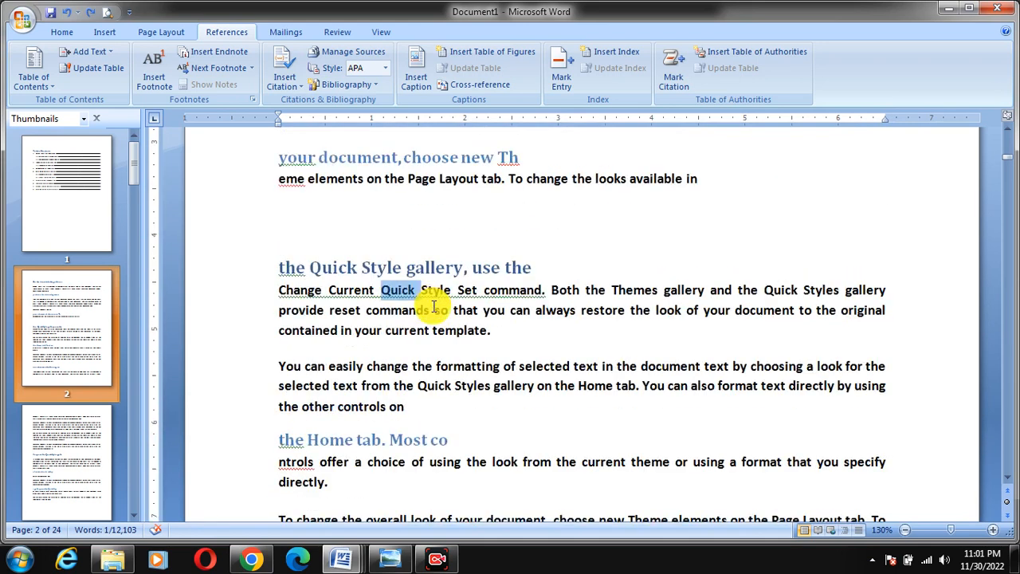
double_click(371, 236)
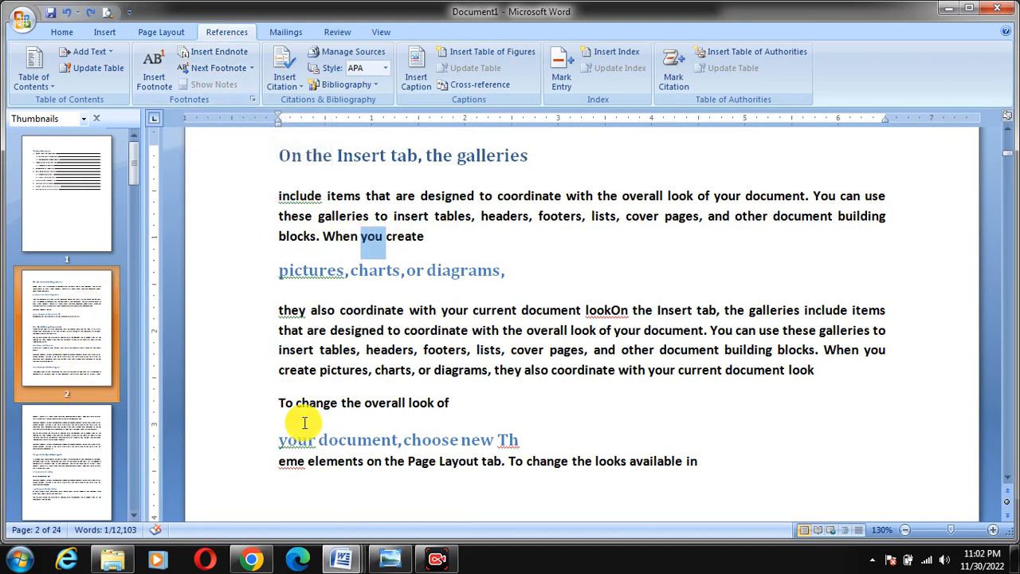
drag(134, 172, 118, 495)
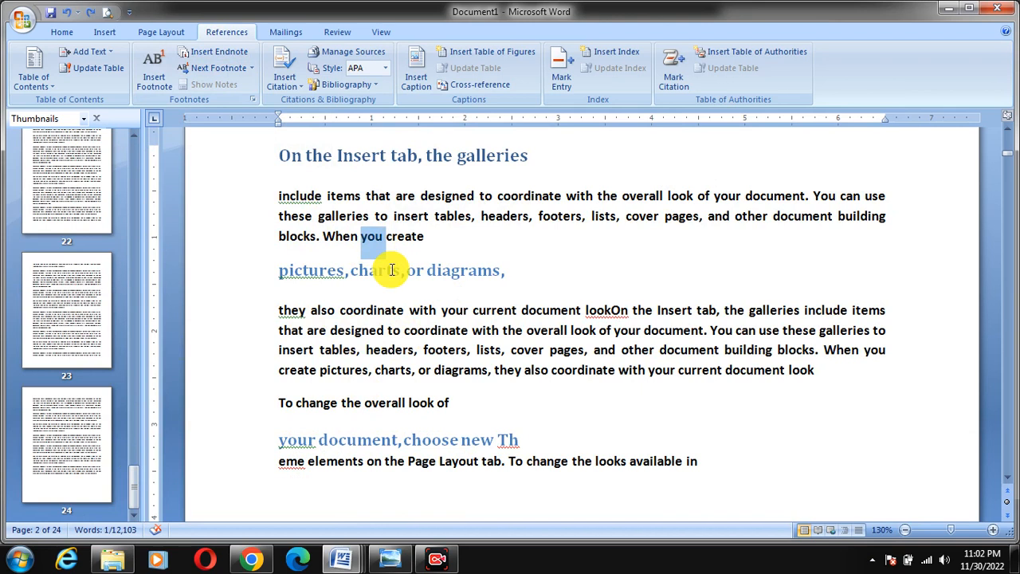
click(545, 218)
scroll(511, 231, up, 4)
scroll(511, 230, down, 4)
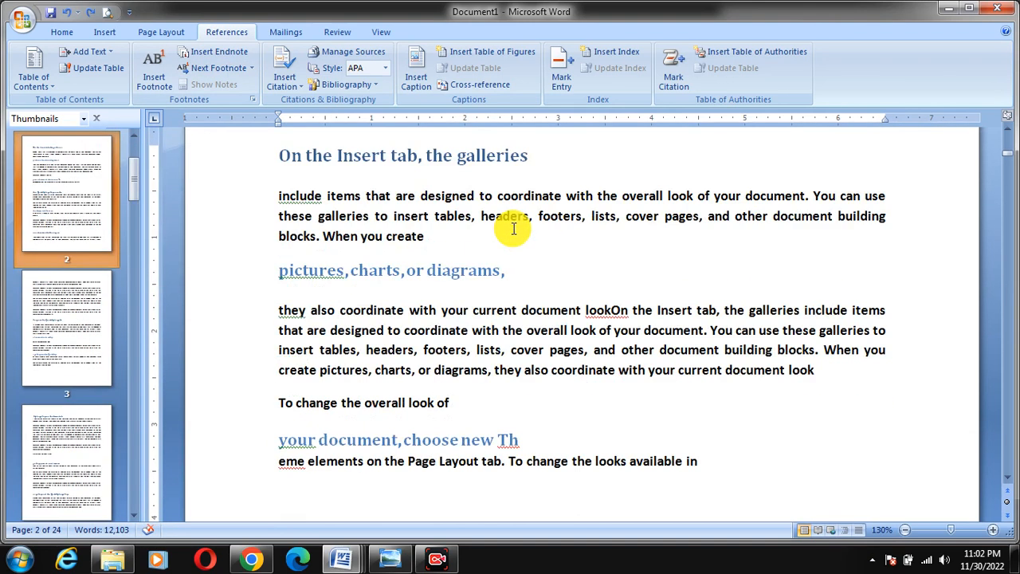
Select the word "designed" in page 2's first paragraph and set up a footnote for it located at the bottom of page.
double_click(457, 201)
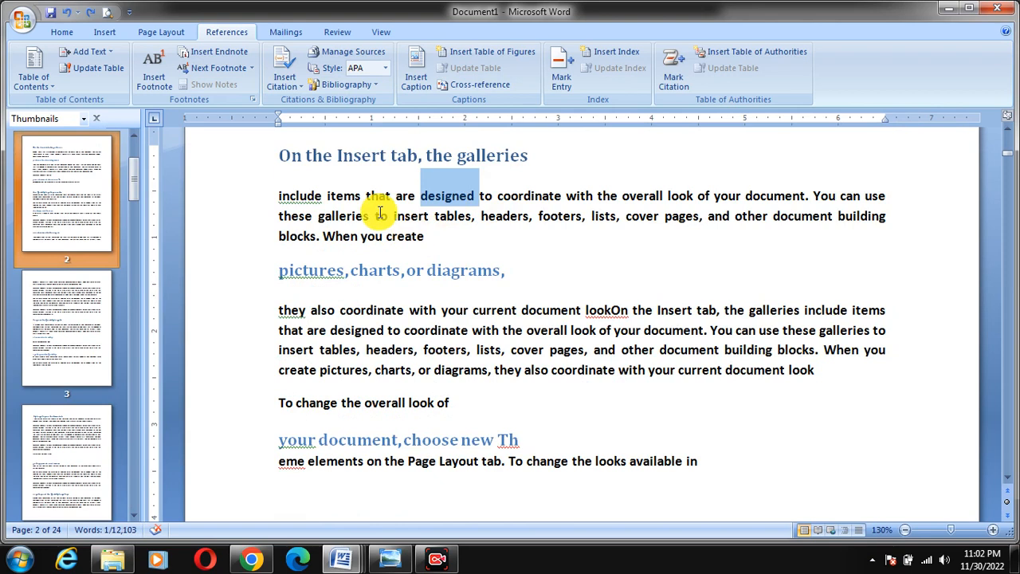
click(157, 88)
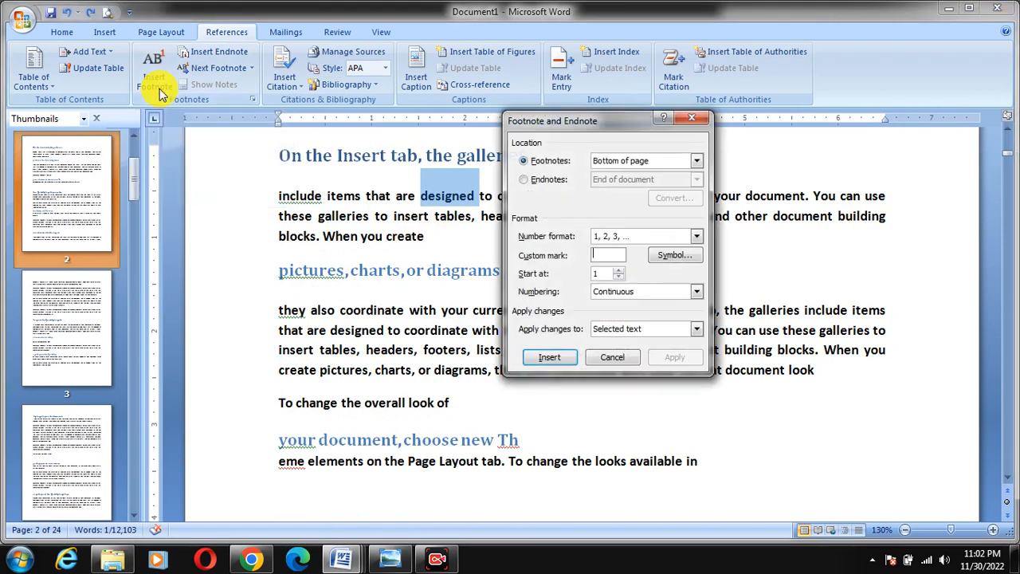
drag(539, 124, 96, 184)
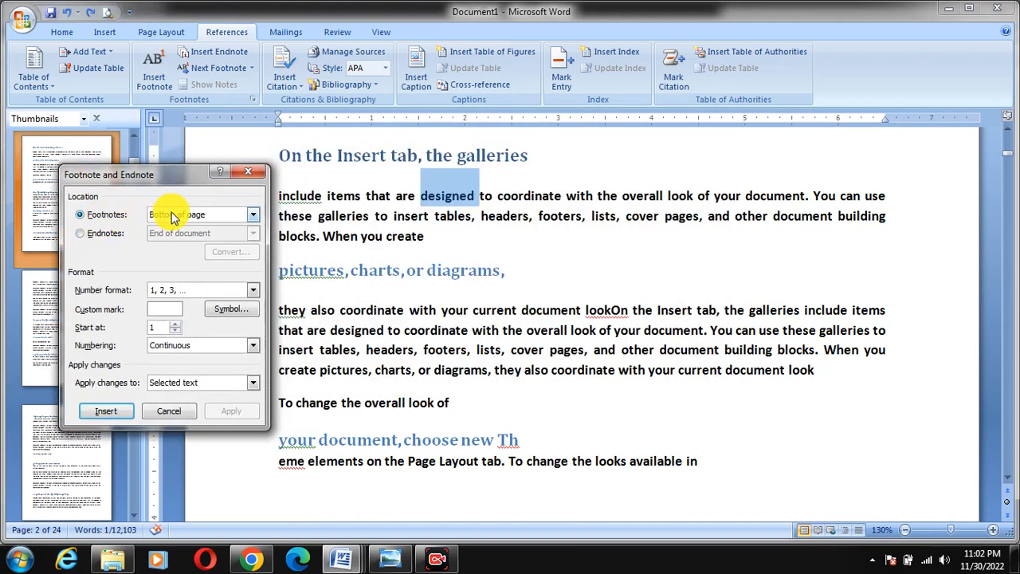
click(254, 217)
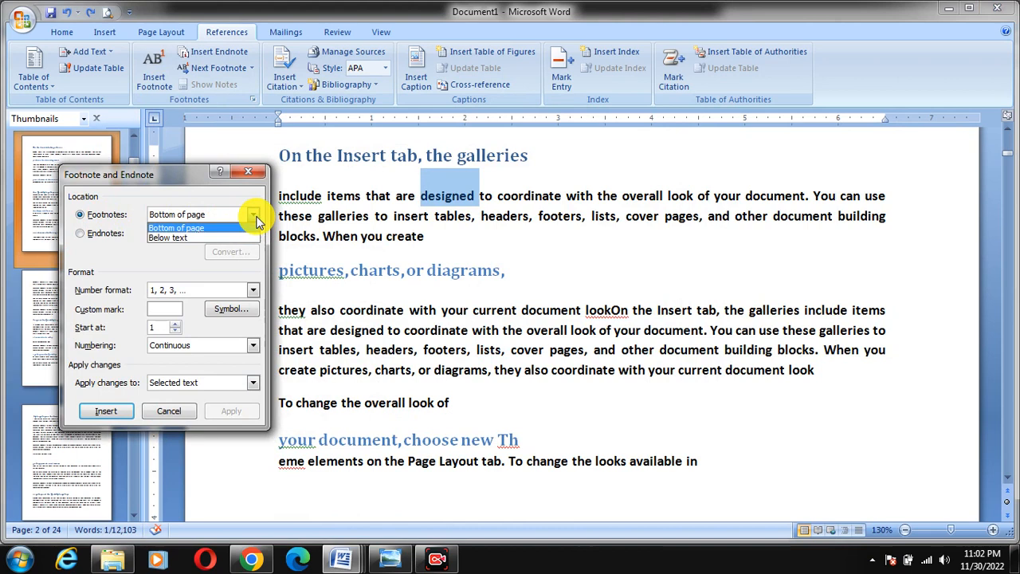
click(206, 227)
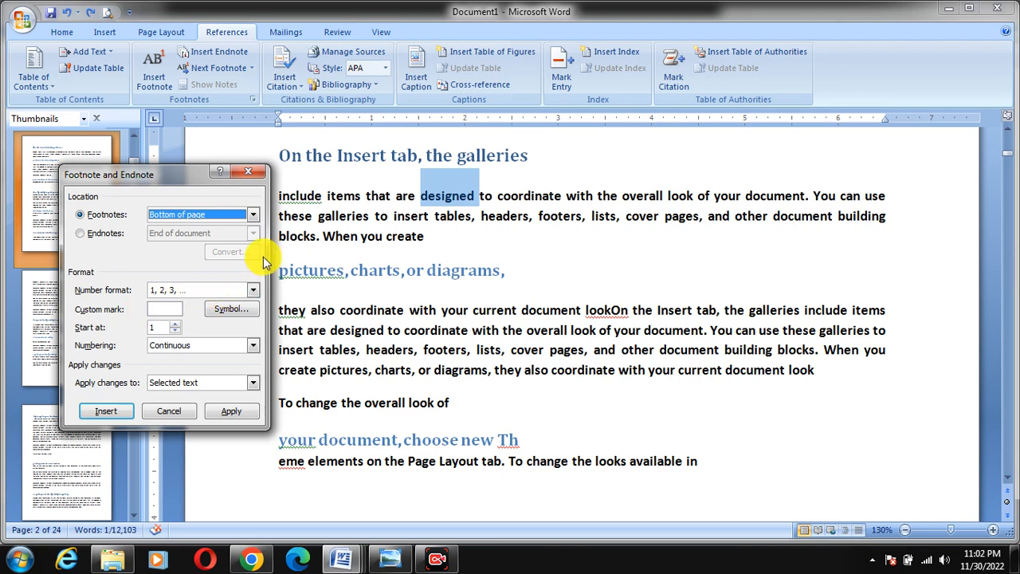
Insert the footnote with the summation symbol ∑ as custom mark and the text "TRTYTYTU IY YUTYU TYUT UTUY T YUTUY TUY TYU TYU".
click(232, 310)
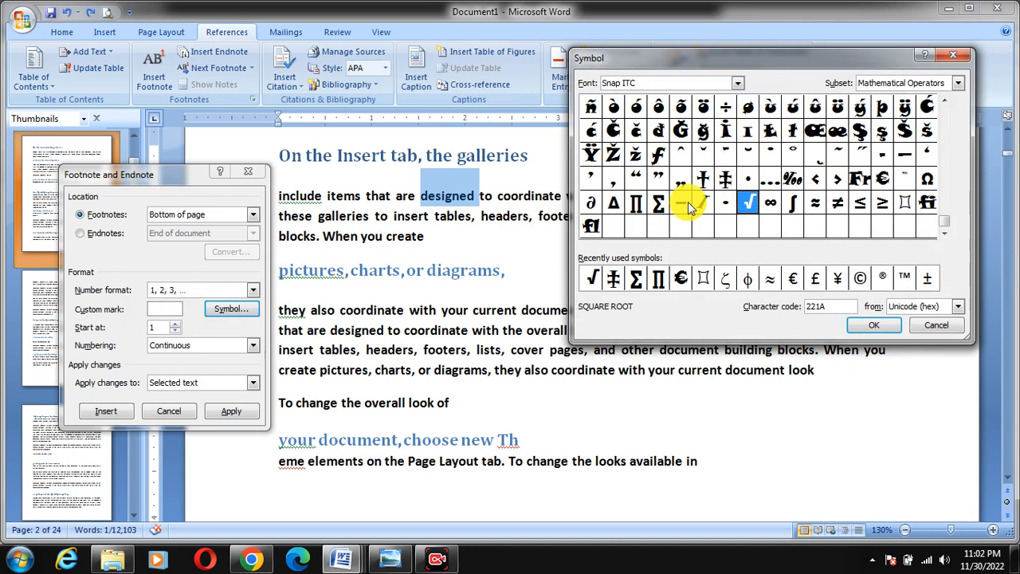
click(681, 154)
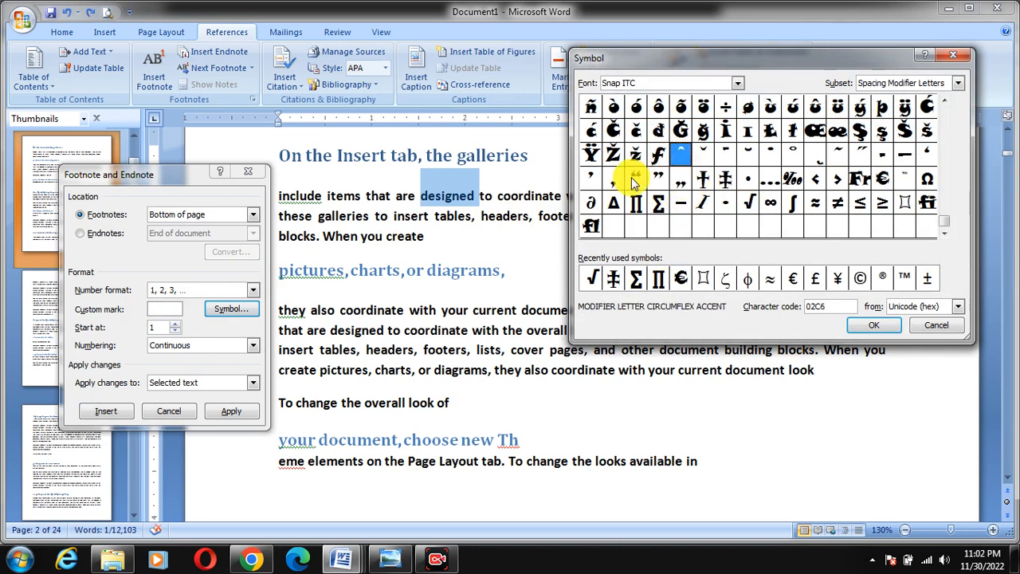
click(658, 203)
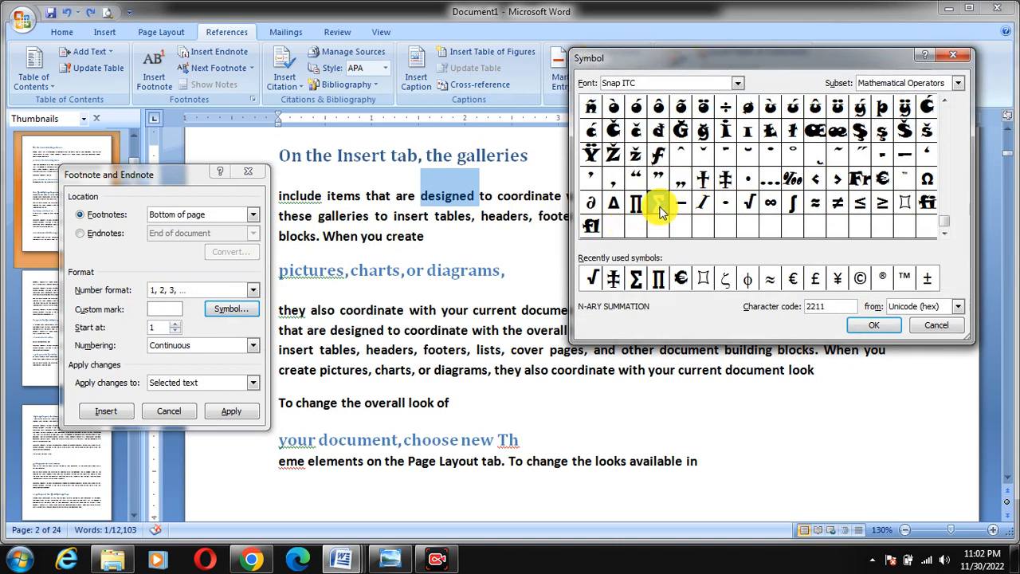
click(861, 327)
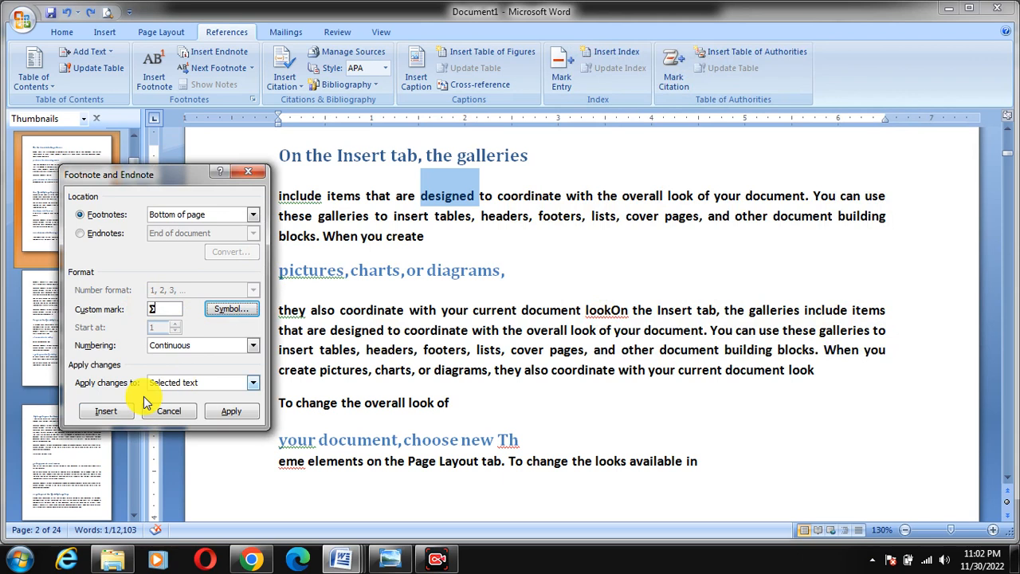
click(106, 411)
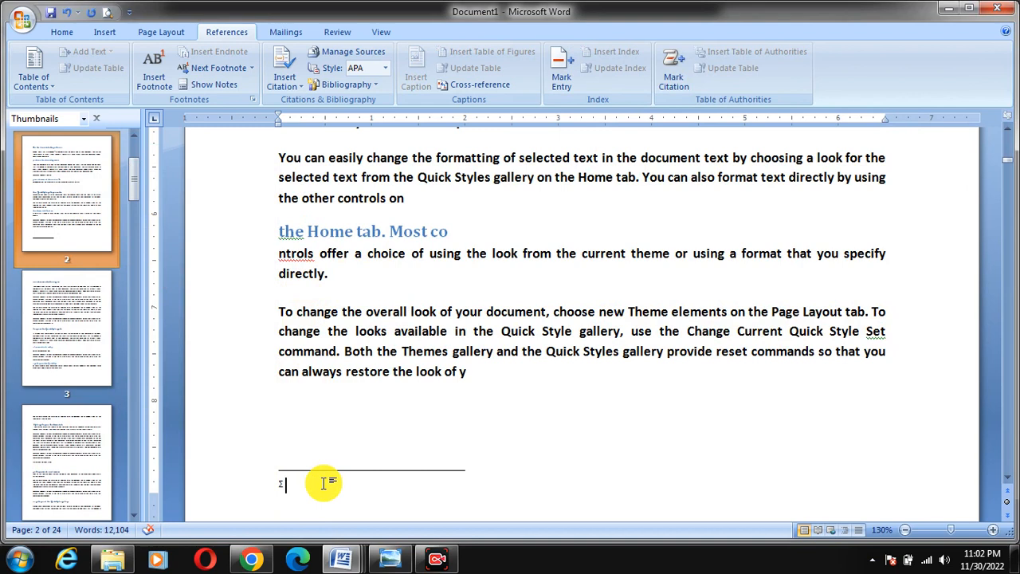
text(TRTYTYTU IY YUTYU TYUT UTUY T YUTUY TUY TYU TYU)
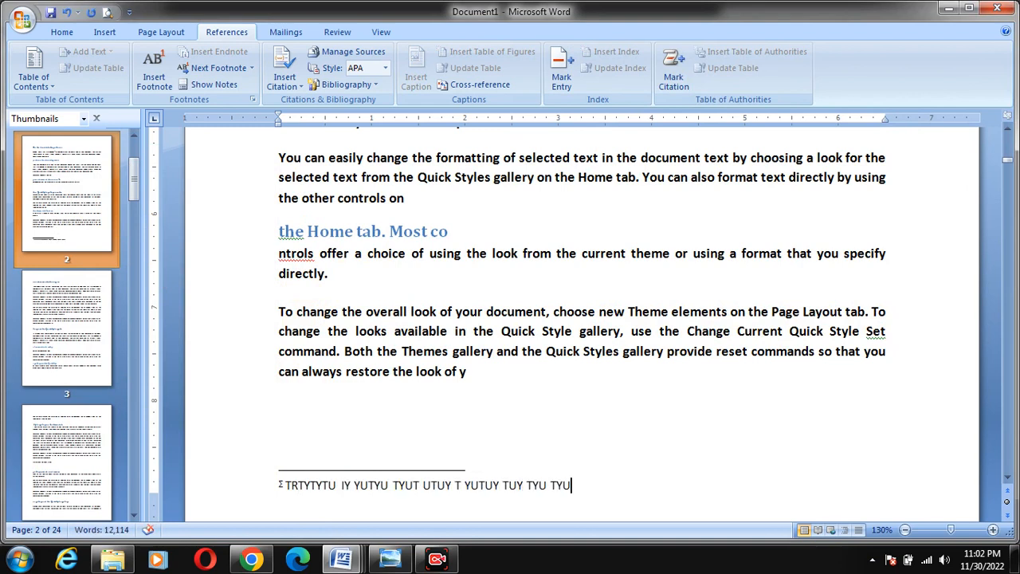
Check the footnote mark after "designed", then select "document" in the same paragraph and open the footnote options for it.
scroll(494, 327, up, 2)
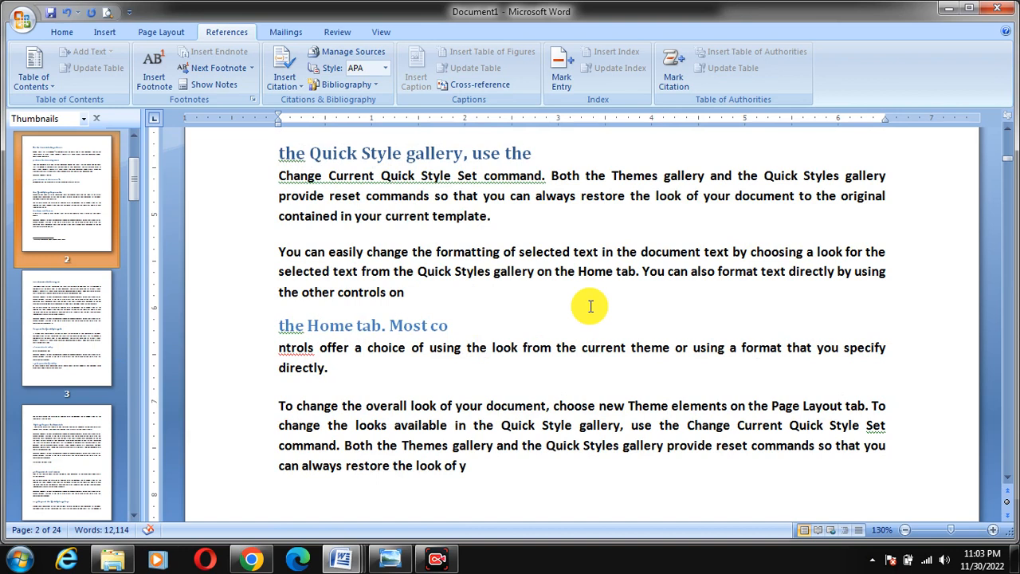
scroll(590, 306, up, 5)
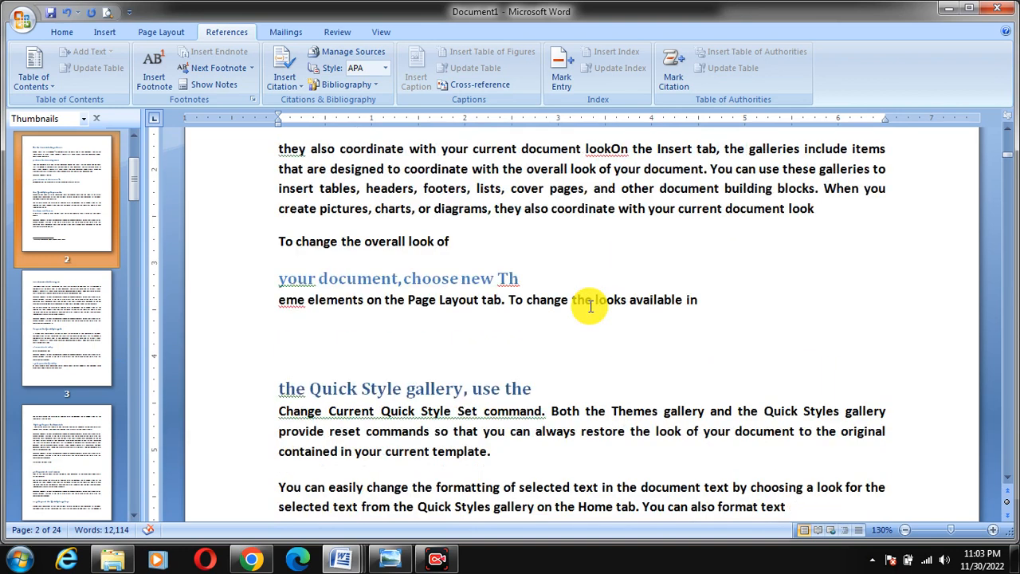
scroll(590, 306, up, 3)
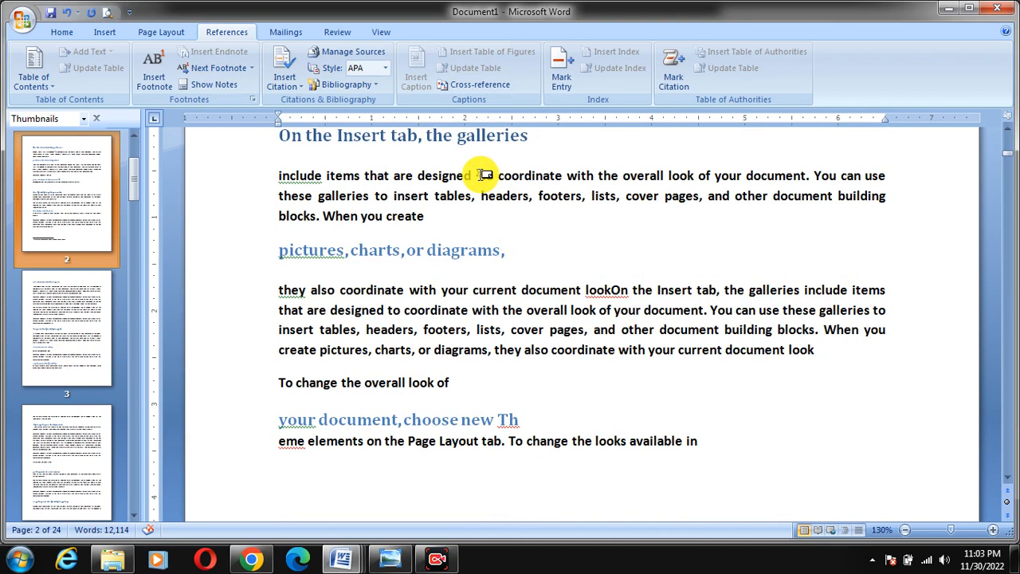
mouse_move(486, 174)
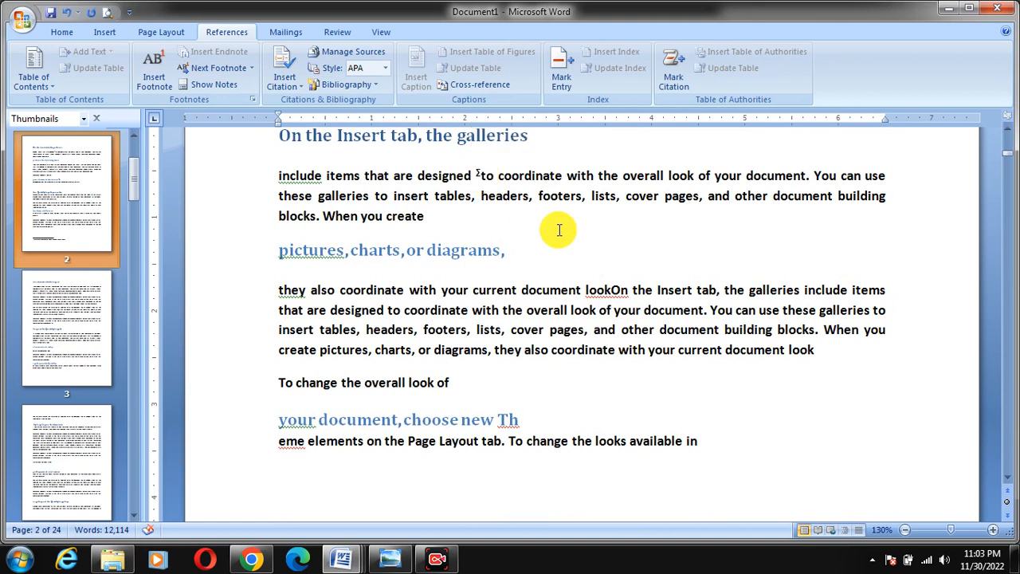
double_click(805, 197)
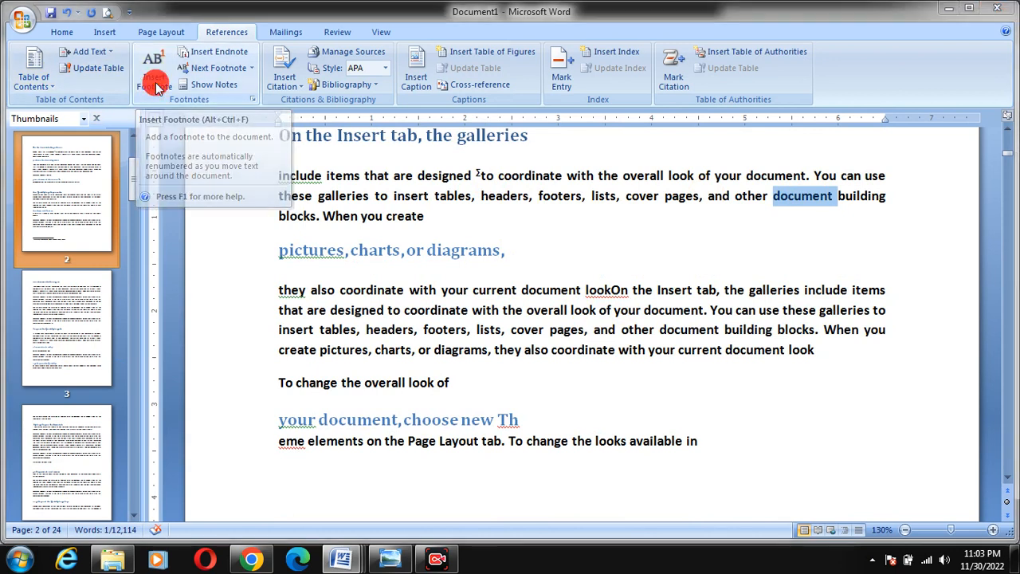
click(252, 99)
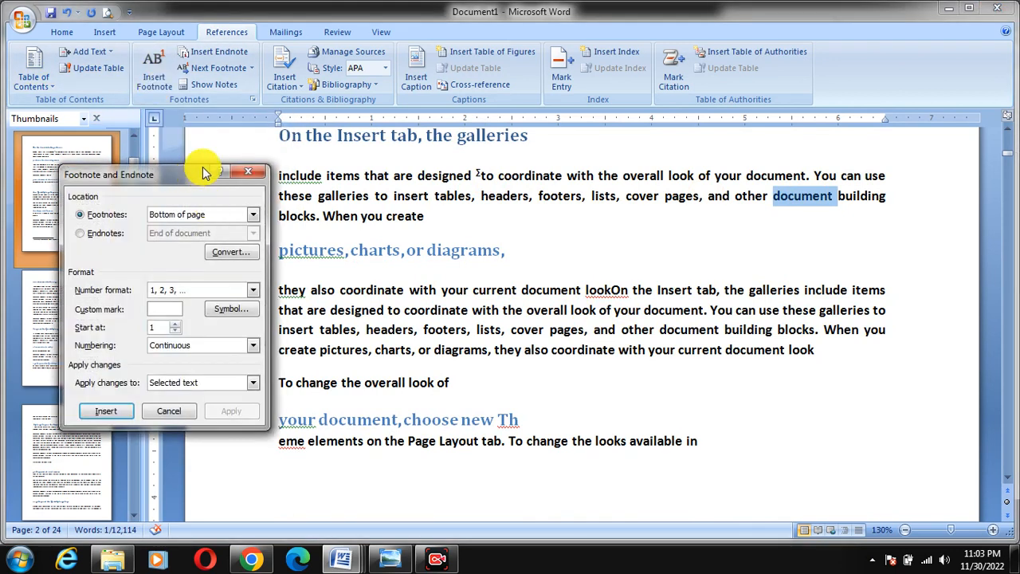
drag(198, 174, 212, 165)
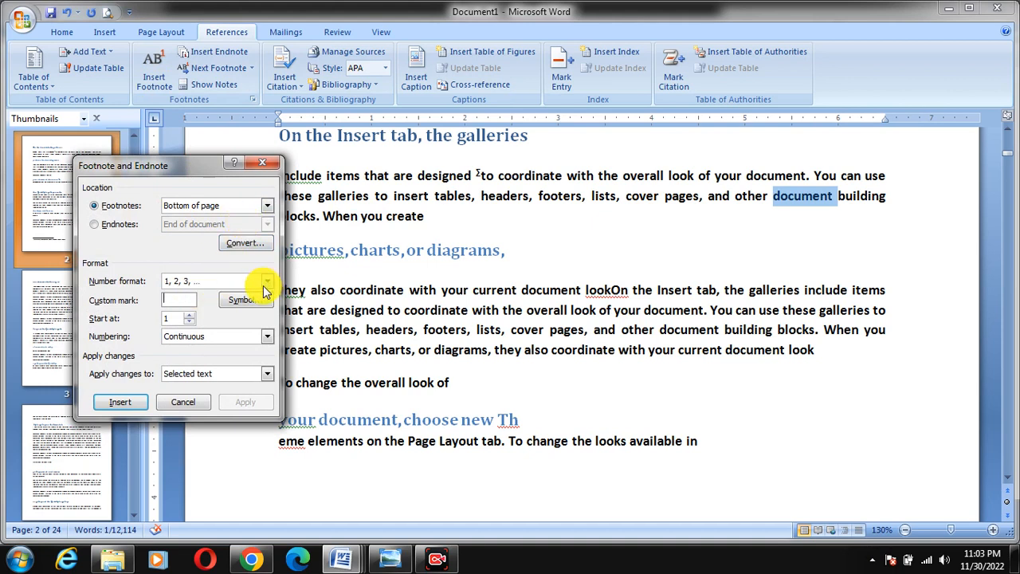
Insert the footnote with the double dagger as custom mark and the text "LKJJKLJKLJKLJ JKLJ KLJKL J KLJ KLJKLJ KLJ KLJKLJL".
click(243, 307)
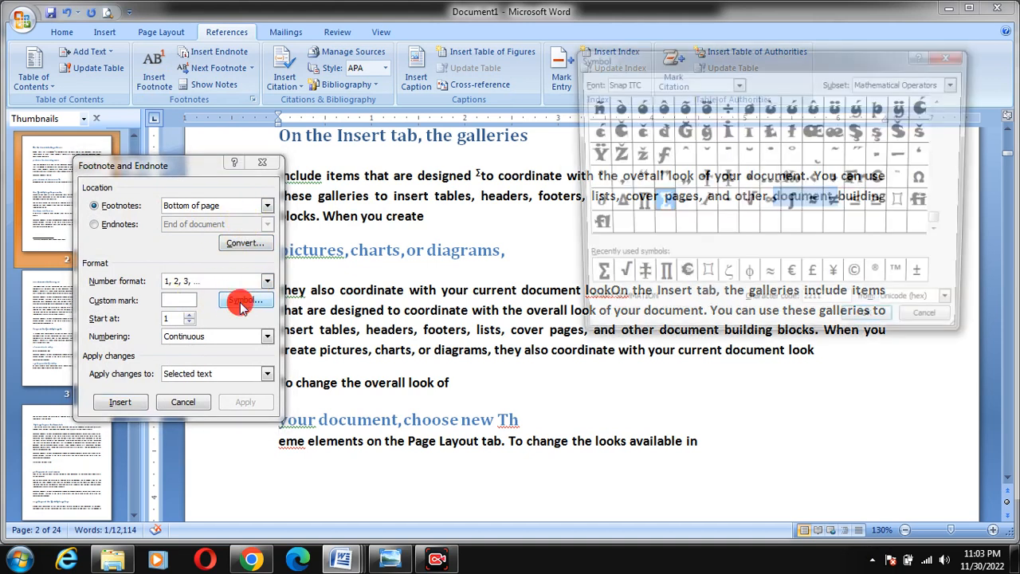
click(725, 178)
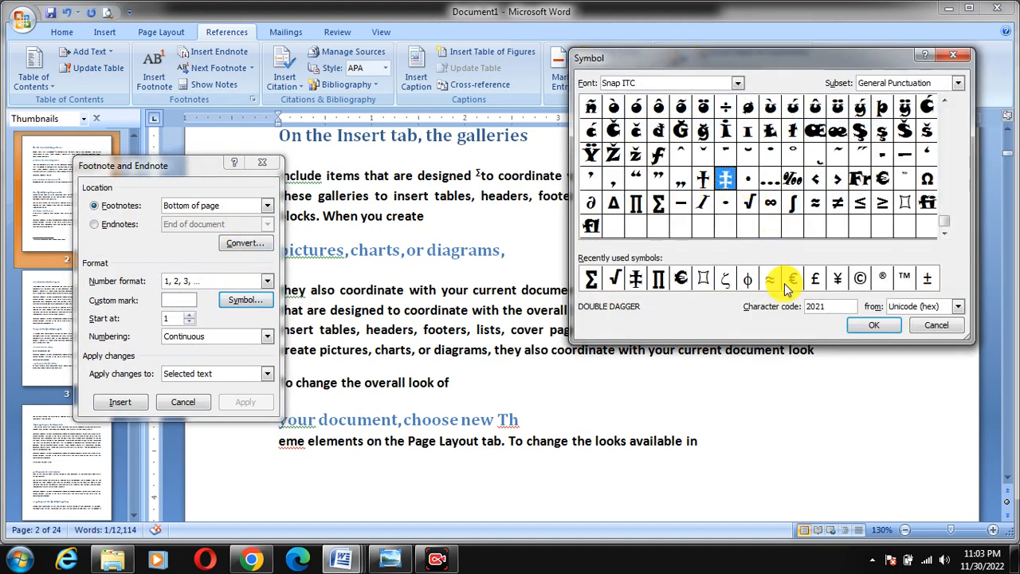
click(873, 325)
click(119, 403)
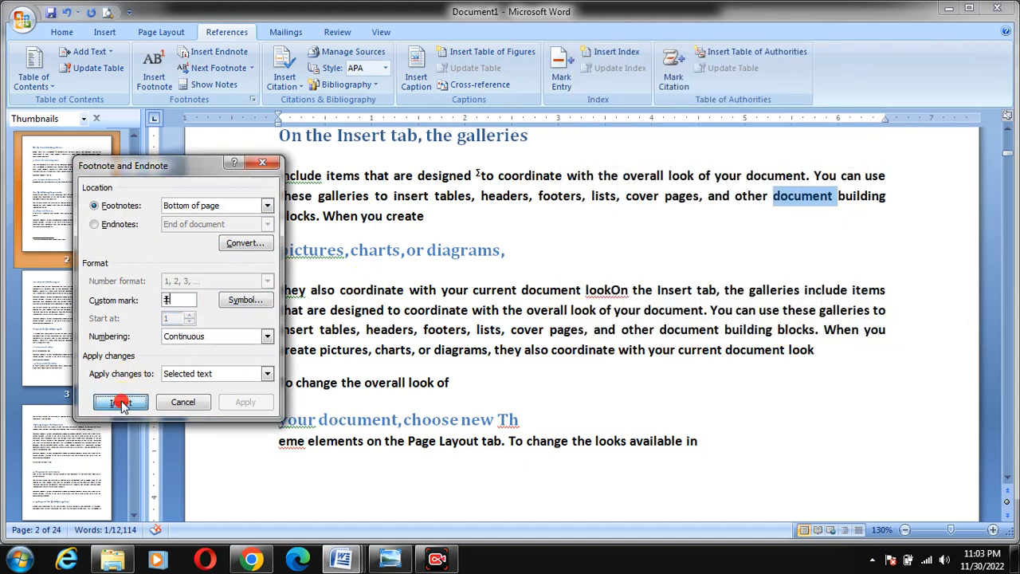
text(L)
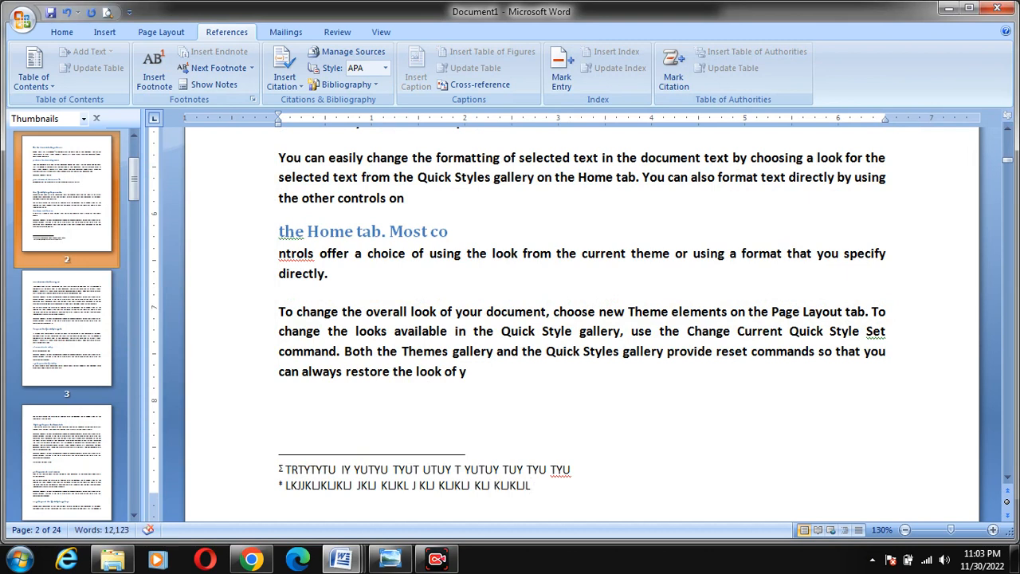
scroll(571, 232, up, 5)
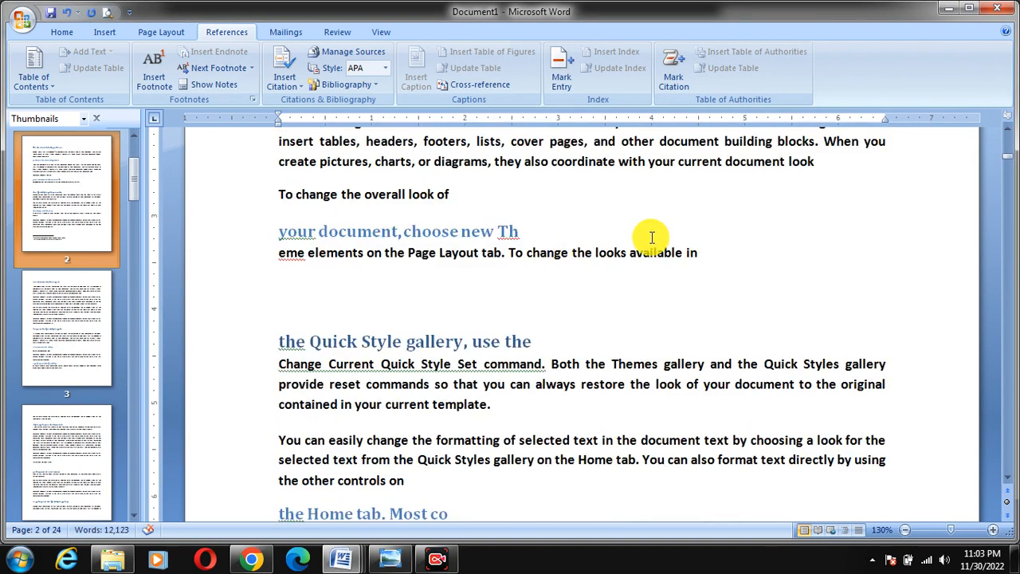
scroll(653, 248, up, 2)
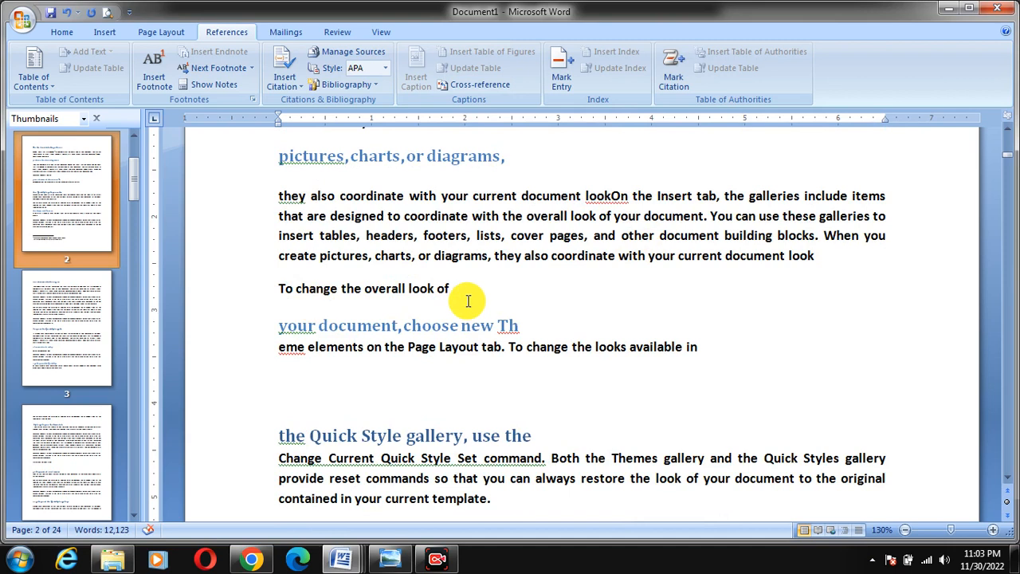
Examine the two footnotes at the bottom of page 2 and the body text above them.
scroll(468, 301, down, 10)
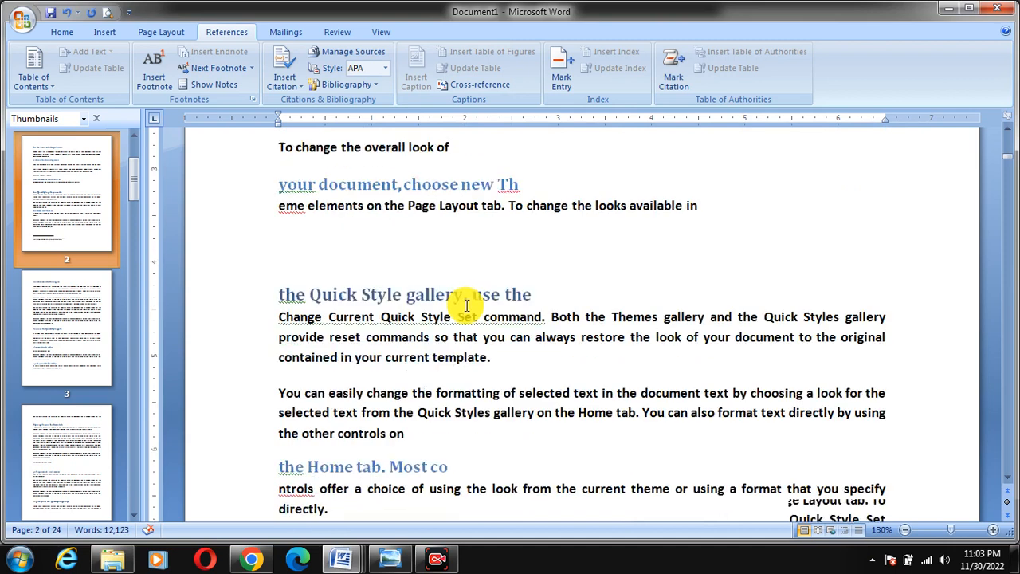
drag(550, 306, 259, 264)
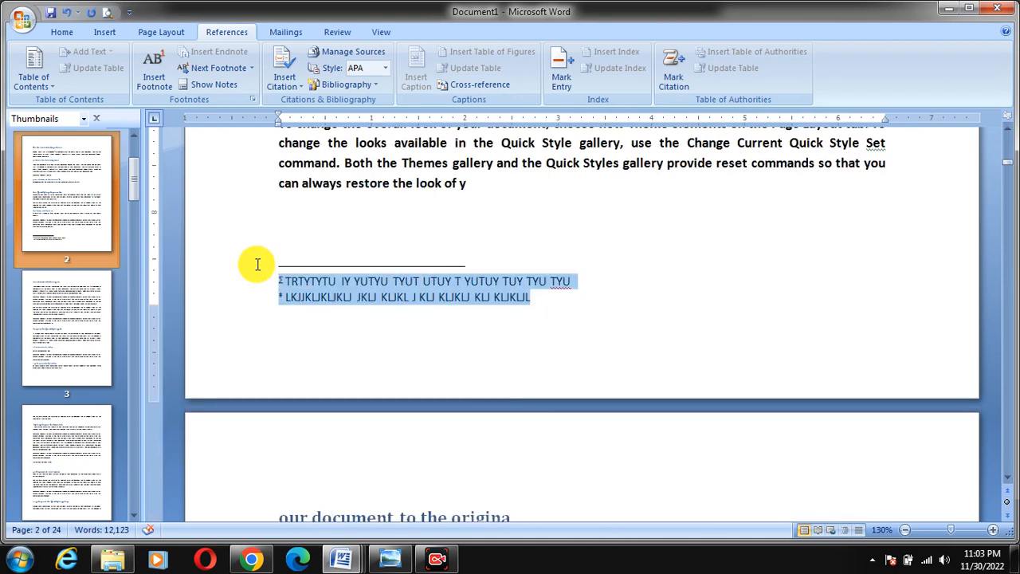
click(647, 193)
scroll(602, 259, up, 3)
scroll(602, 256, up, 1)
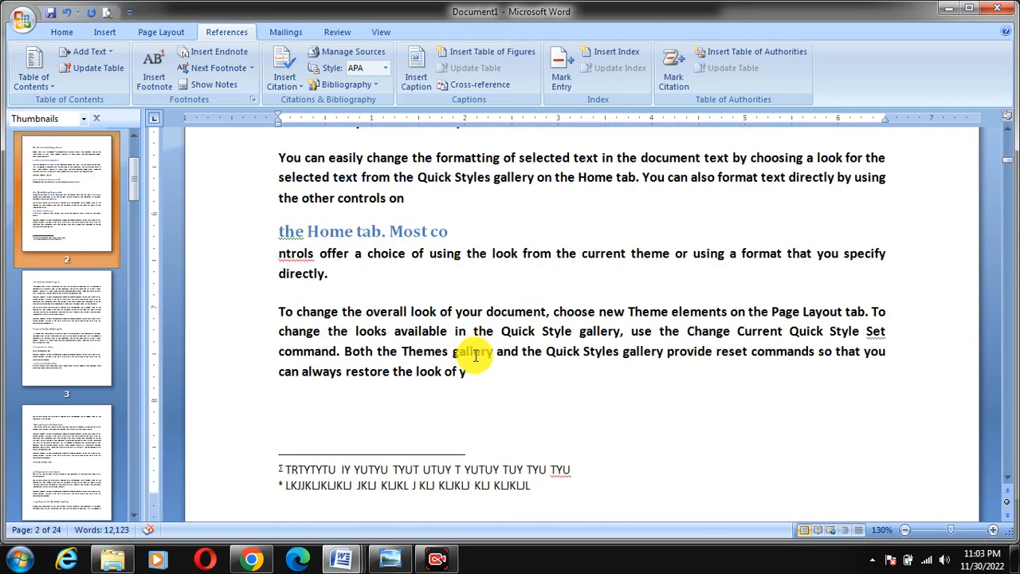
drag(472, 381, 278, 313)
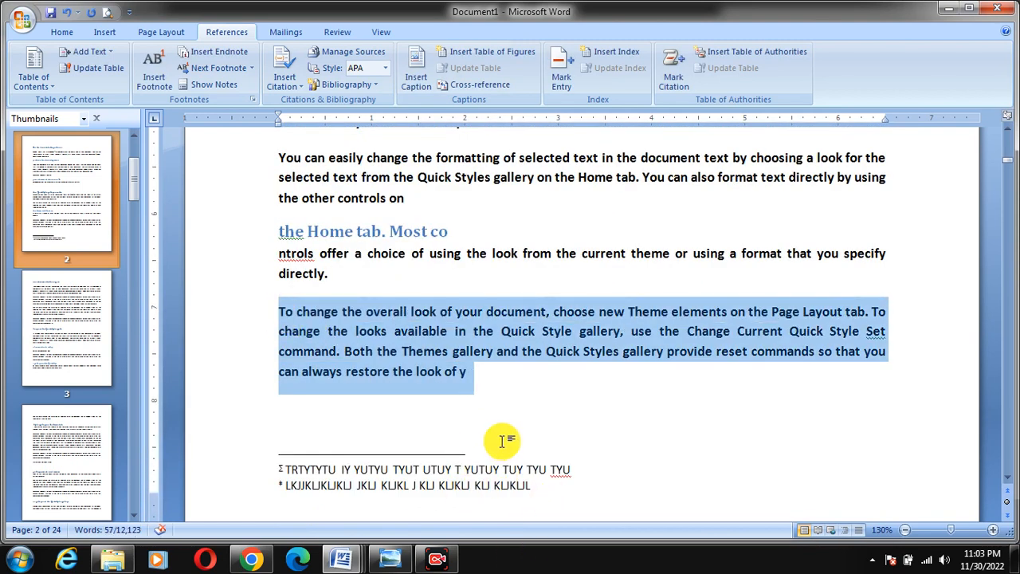
scroll(542, 398, up, 8)
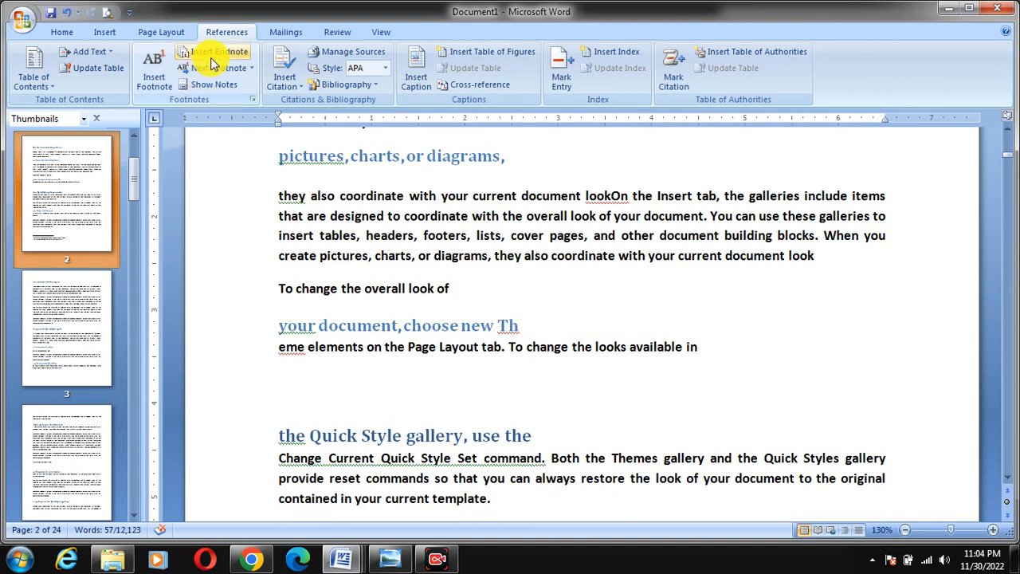
scroll(462, 279, up, 6)
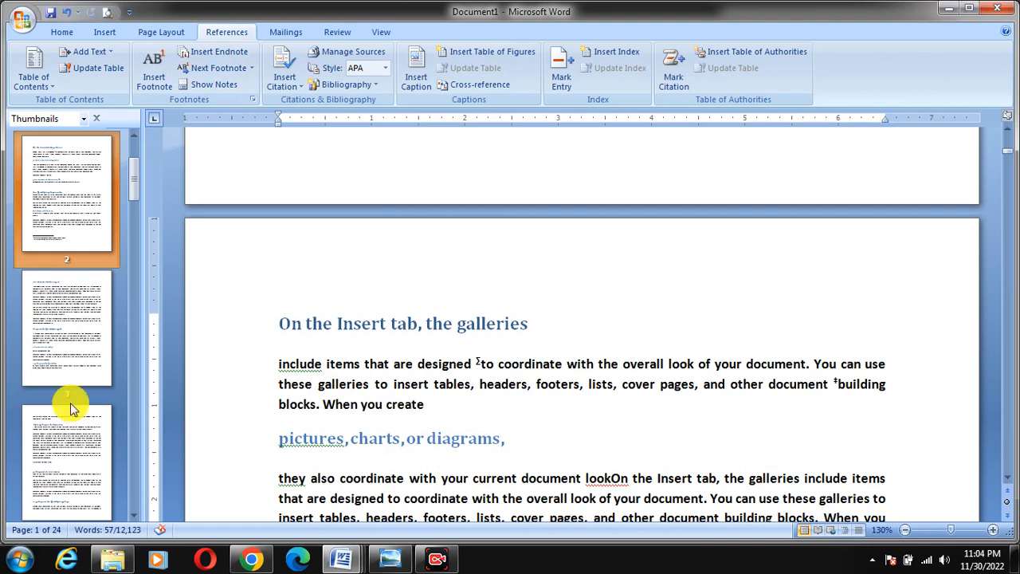
Go to page 1 and complete the line "TMC COMPUTER" below the table of contents.
scroll(324, 383, up, 3)
scroll(324, 383, up, 14)
scroll(364, 321, down, 6)
click(359, 323)
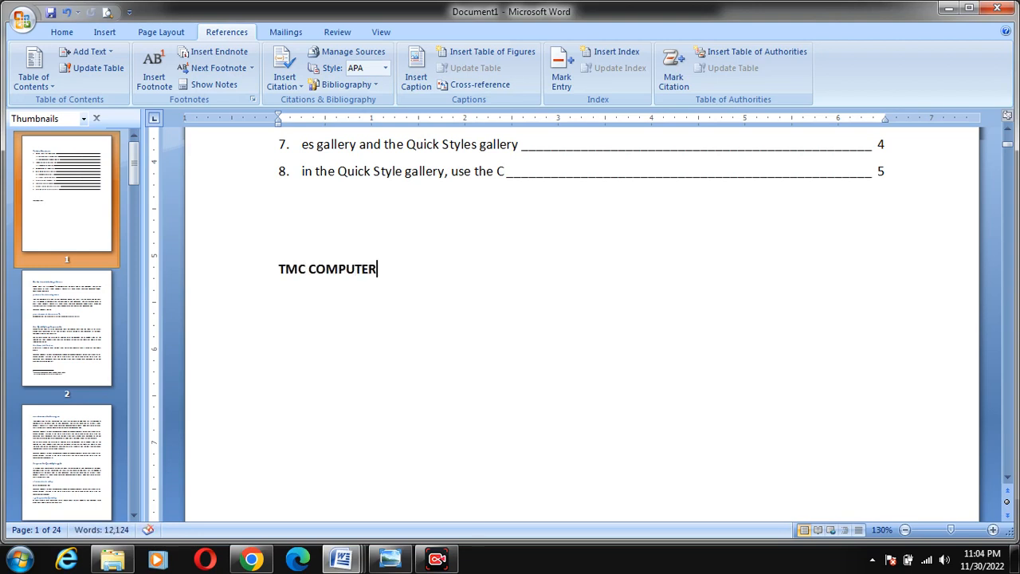
scroll(372, 284, up, 4)
scroll(430, 437, down, 10)
scroll(430, 436, down, 1)
scroll(428, 319, up, 8)
double_click(331, 323)
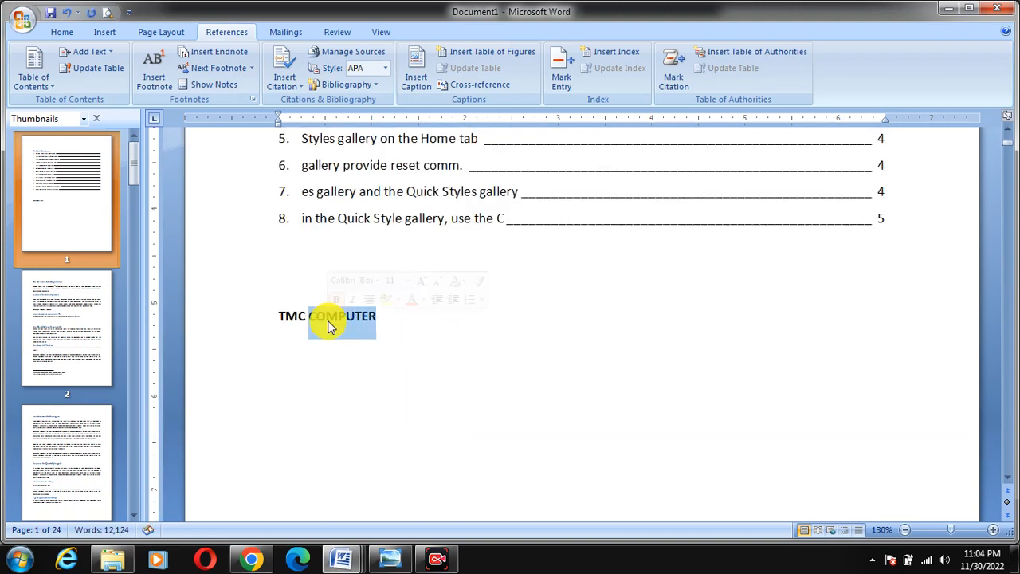
triple_click(331, 323)
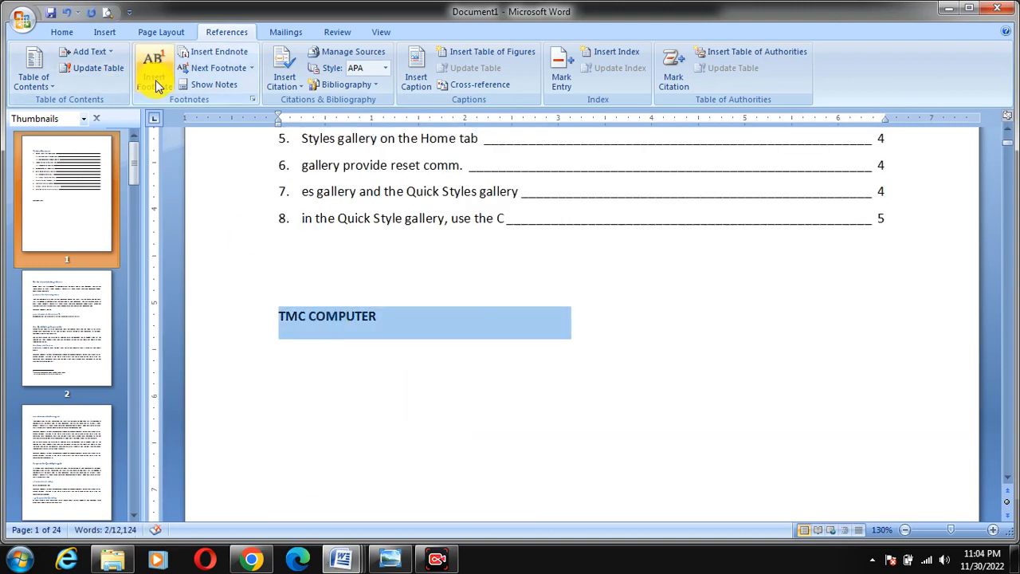
click(364, 391)
scroll(365, 392, down, 7)
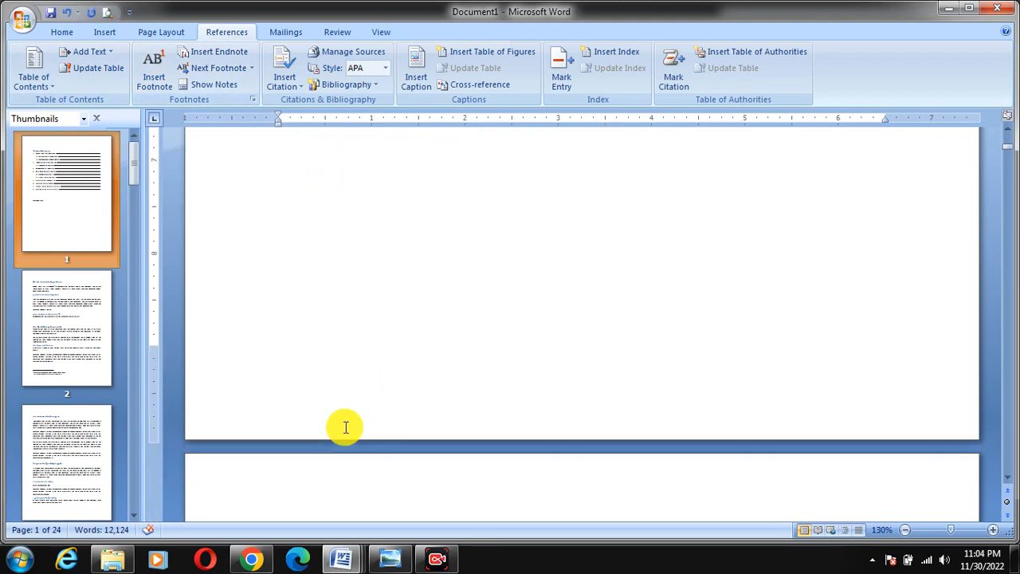
scroll(546, 391, up, 5)
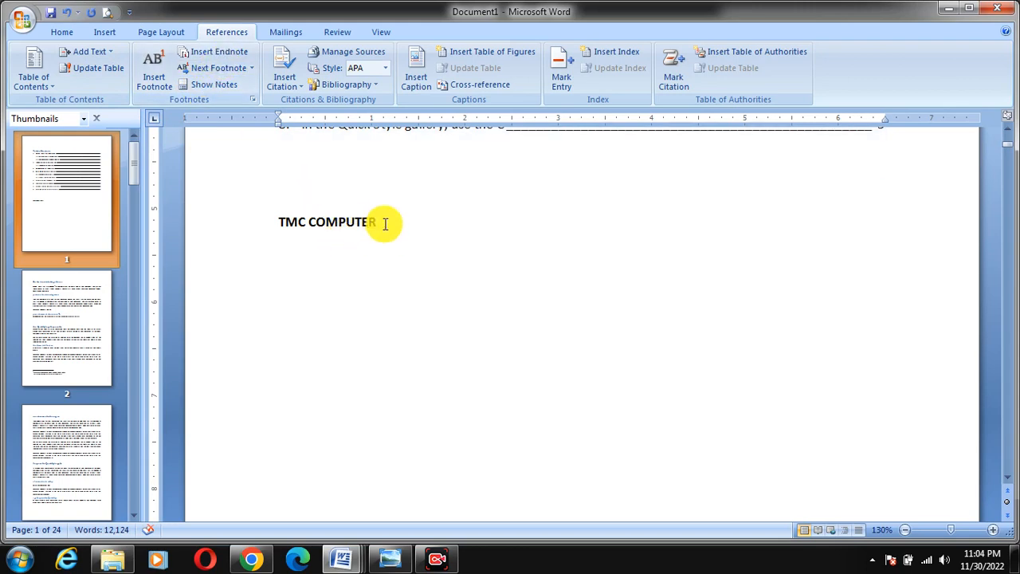
Select "TMC COMPUTER" on page 1 and set up an endnote for it at the end of document, keeping the i, ii, iii number format.
drag(377, 221, 284, 220)
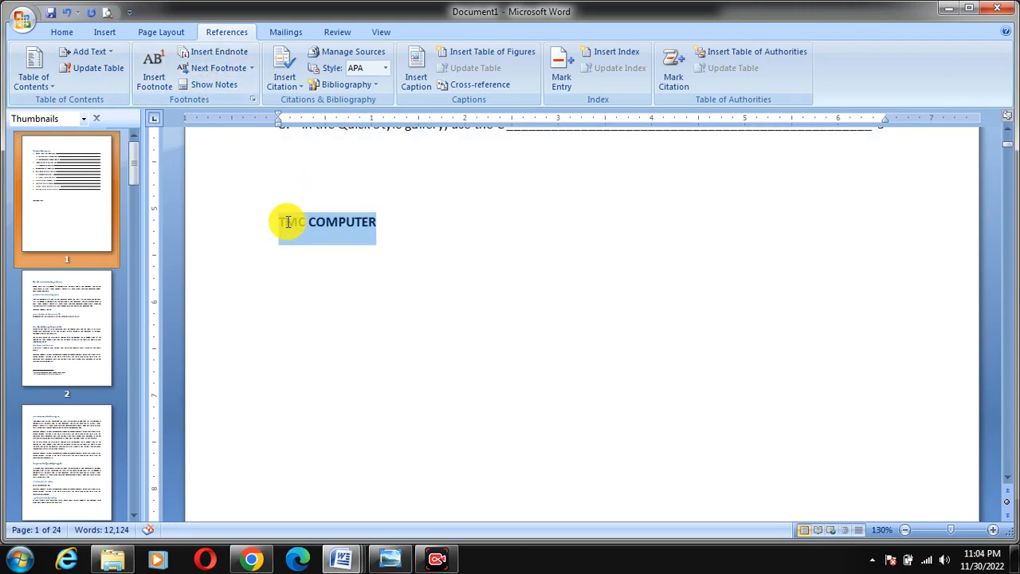
click(236, 51)
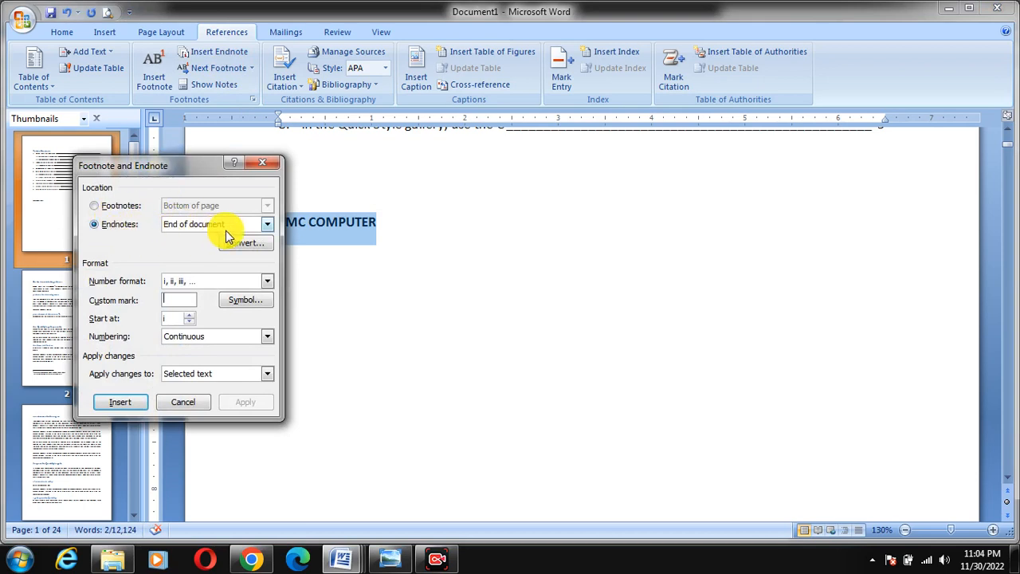
click(267, 227)
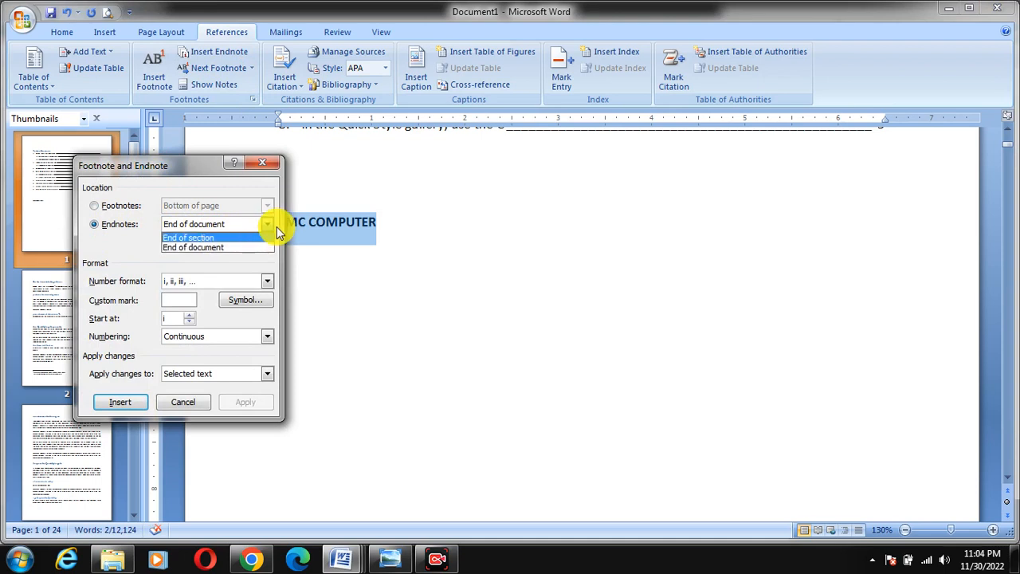
click(269, 226)
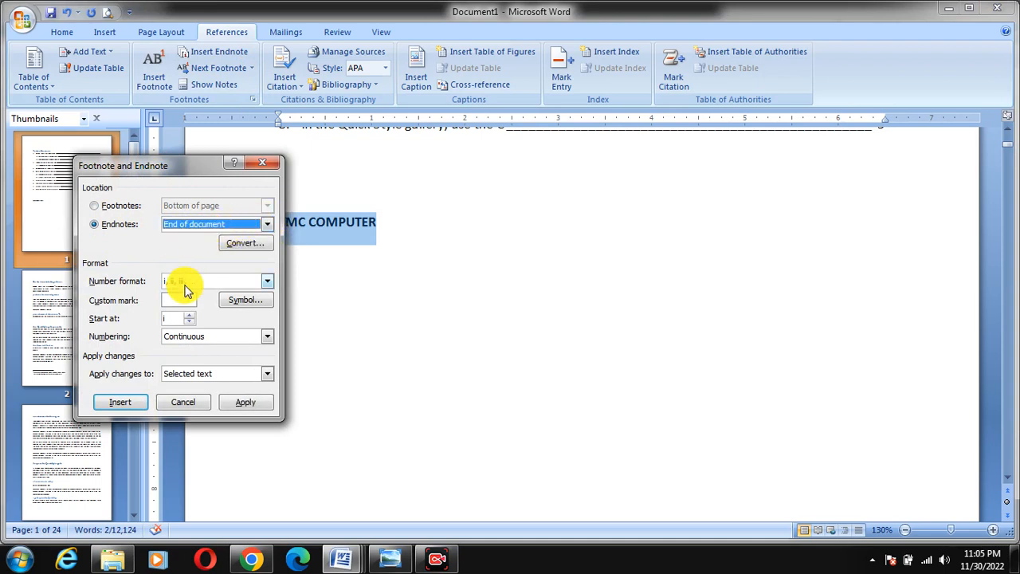
click(267, 284)
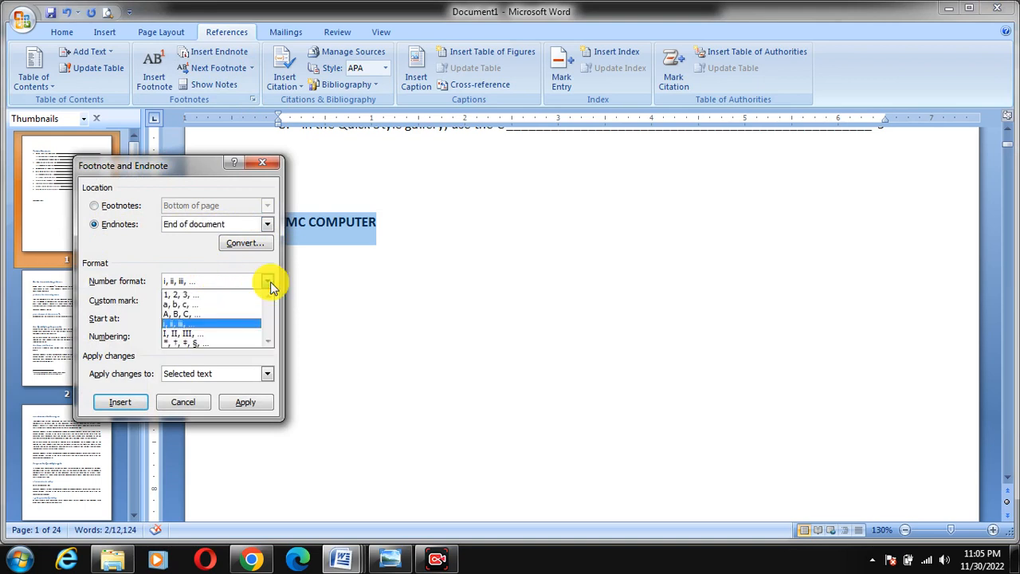
click(270, 281)
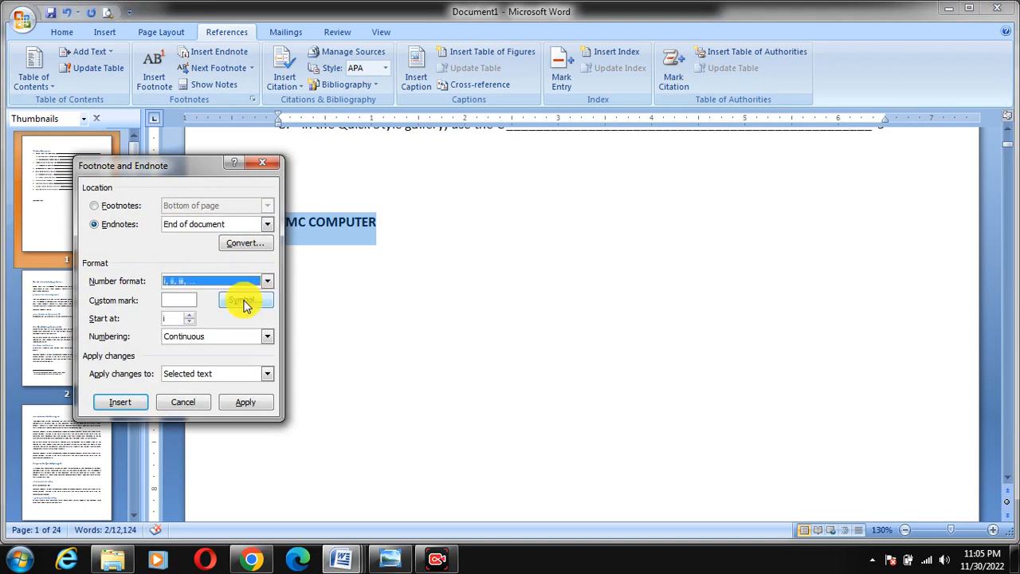
Insert the endnote with the euro sign as custom mark and the text "KJGJHBVJHGV JJYF YJHGJHG JG IG UIYJG YUGU YG UYG YUGU YUYFYUFYU FYUJ".
click(239, 299)
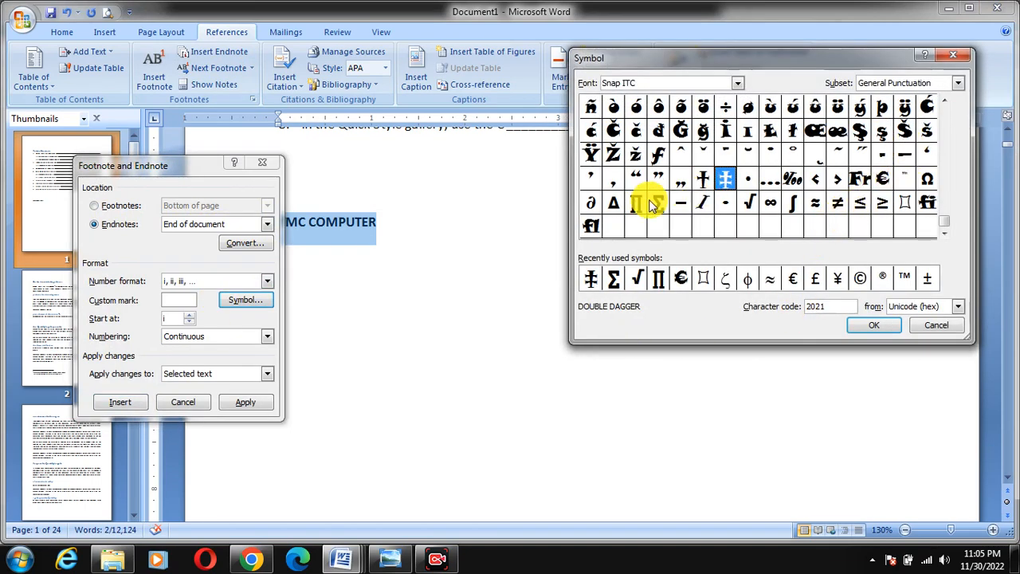
click(680, 278)
click(870, 325)
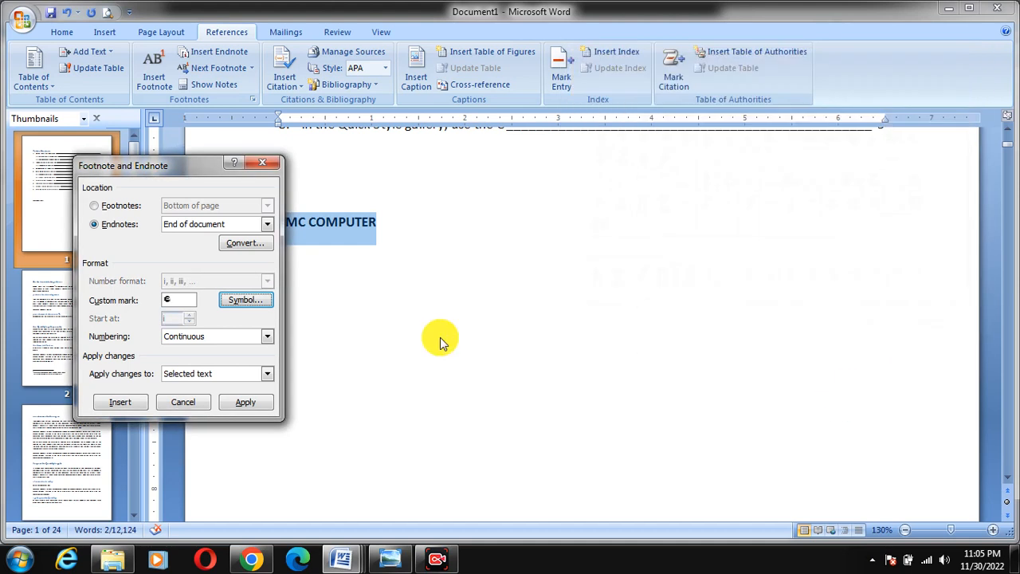
click(128, 403)
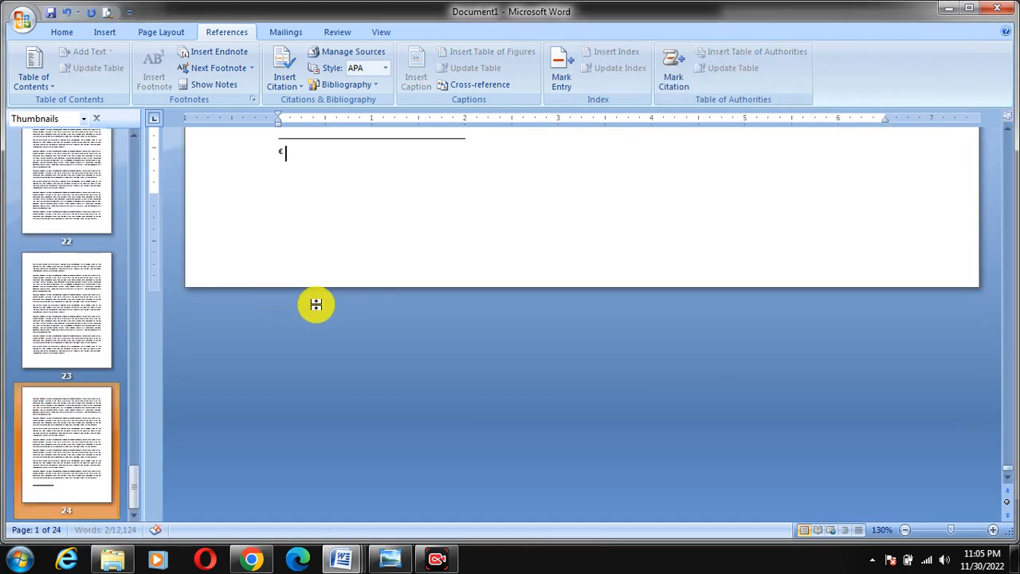
scroll(67, 495, up, 3)
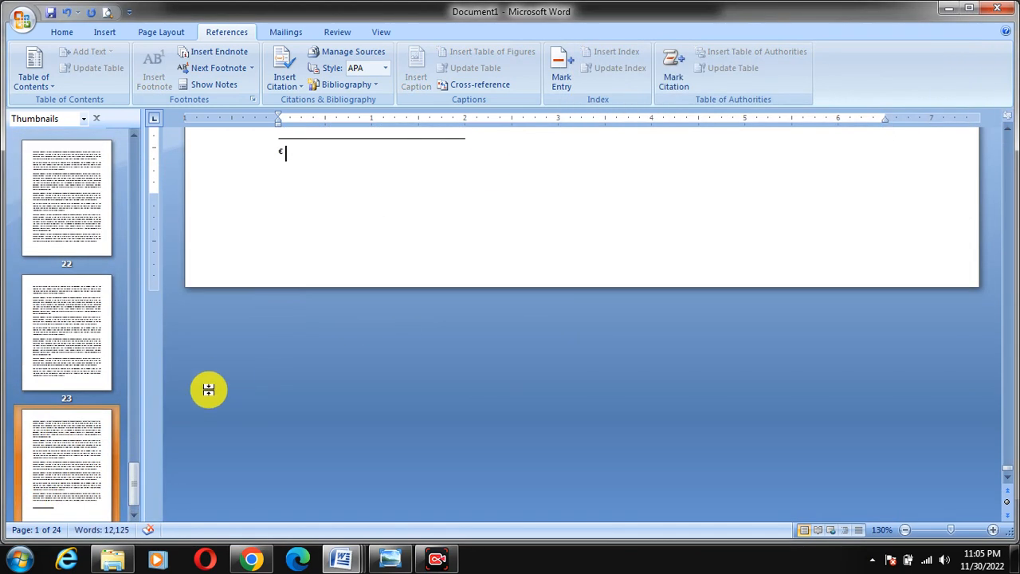
scroll(460, 184, up, 3)
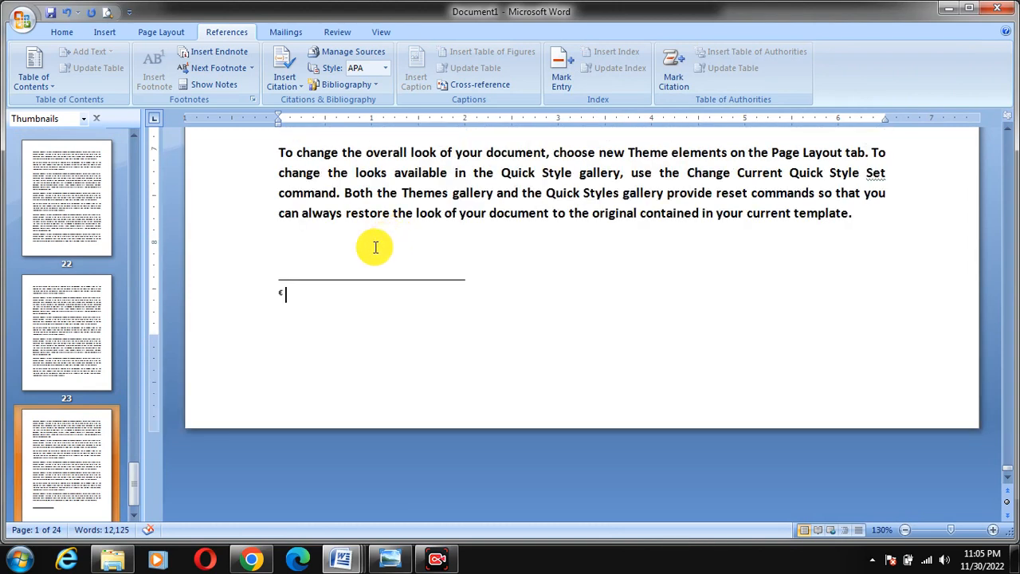
text(KJGJHBVJHGV JJYF YJHGJHG JG IG UIYJG YUGU YG UYG YUGU YUYFYUFYU FYUJ)
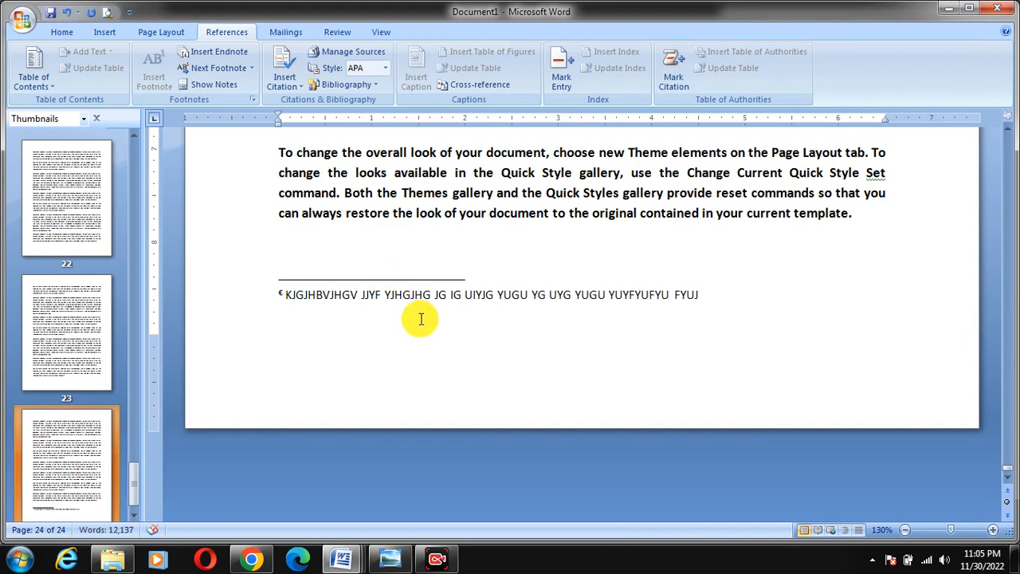
Return to page 1 and check the endnote mark after "TMC COMPUTER".
scroll(127, 474, down, 1)
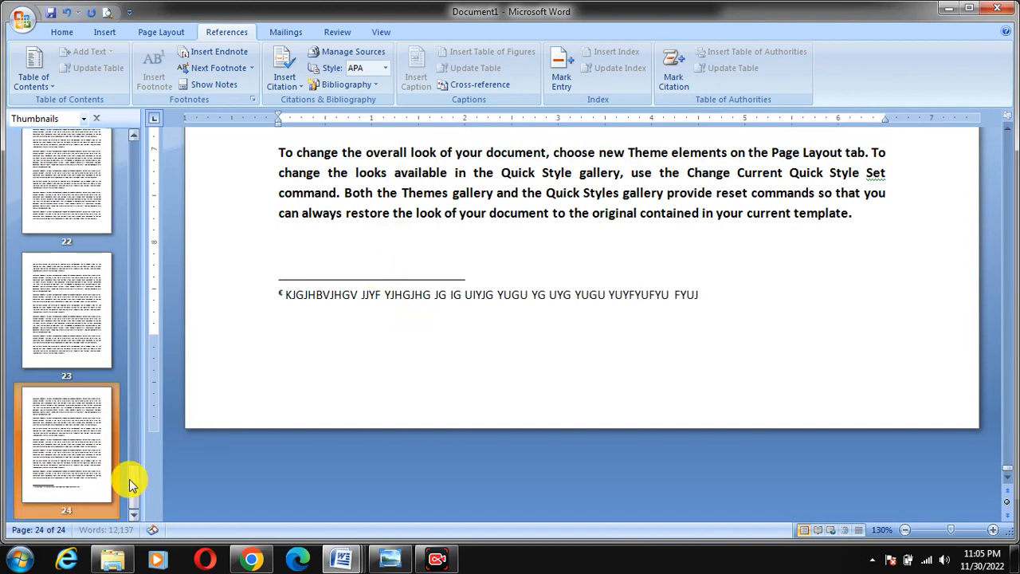
drag(133, 488, 134, 140)
click(72, 210)
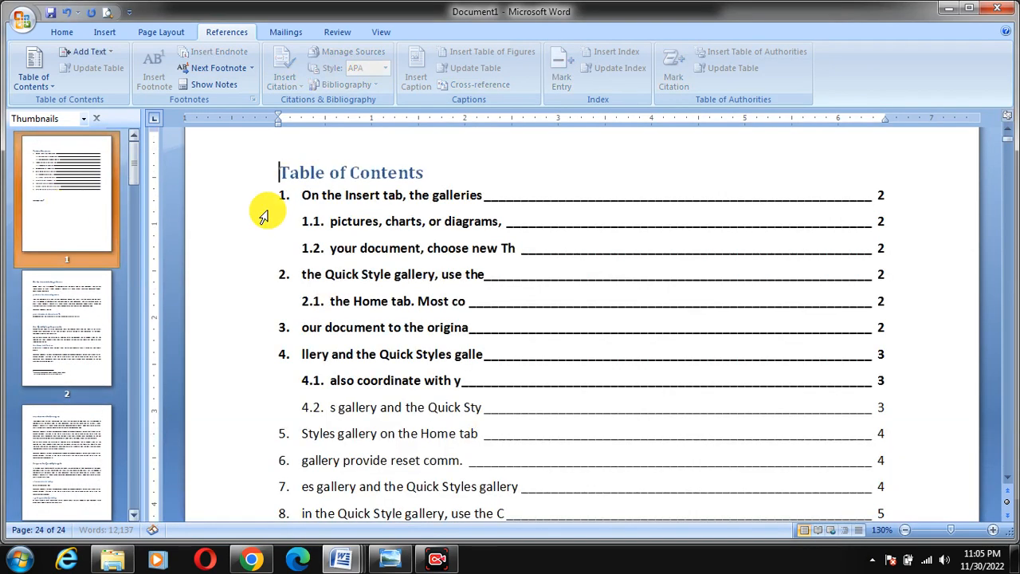
scroll(319, 388, down, 5)
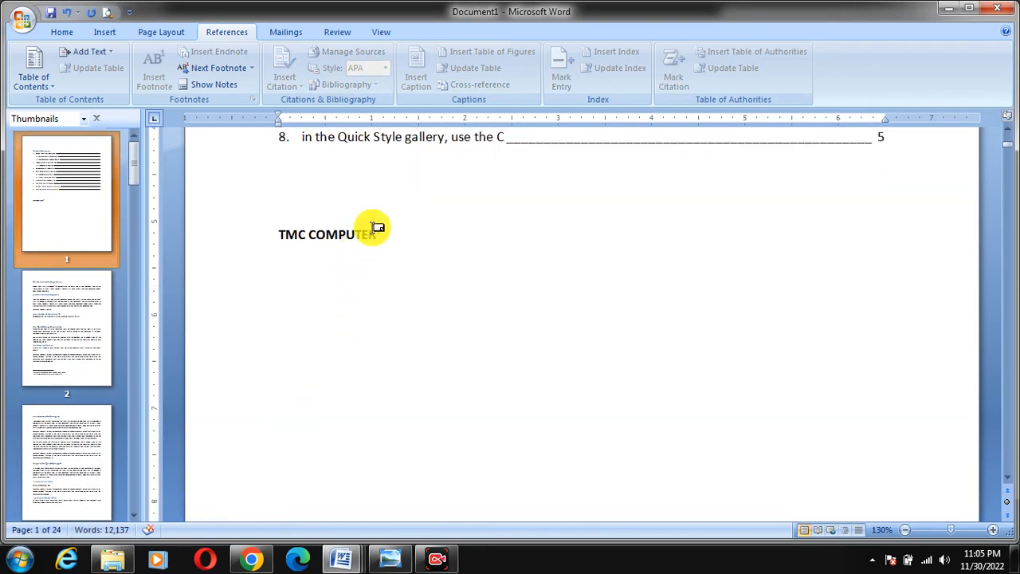
mouse_move(373, 227)
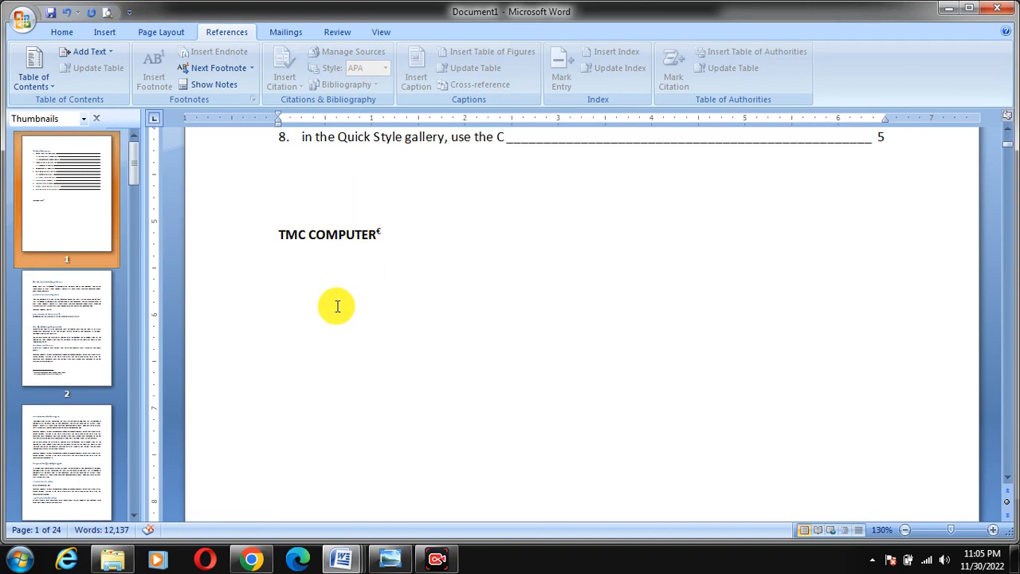
click(394, 264)
Select the word "galleries" in page 2's first heading and open the endnote options for it.
scroll(372, 308, down, 3)
scroll(373, 311, down, 5)
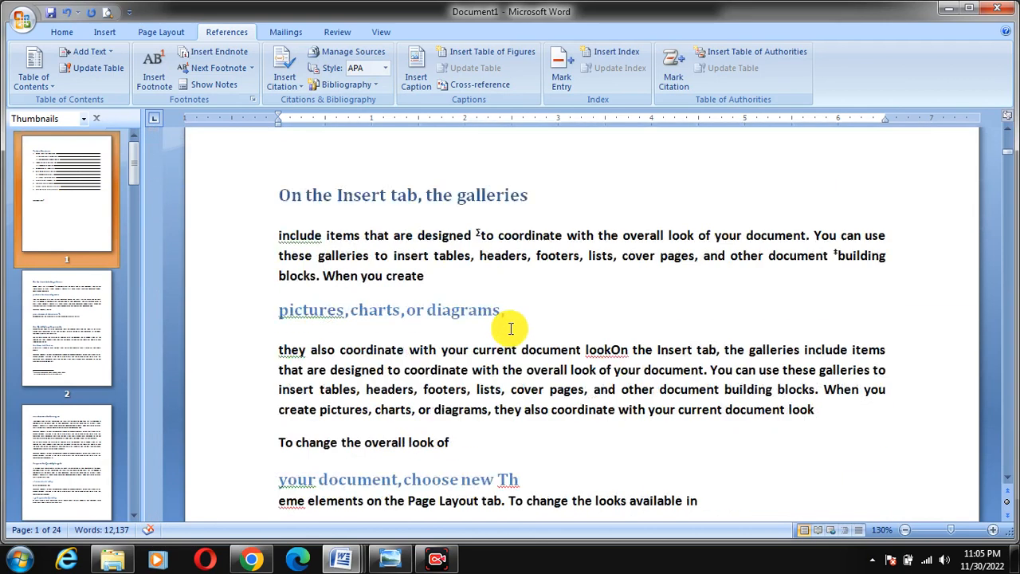
double_click(485, 198)
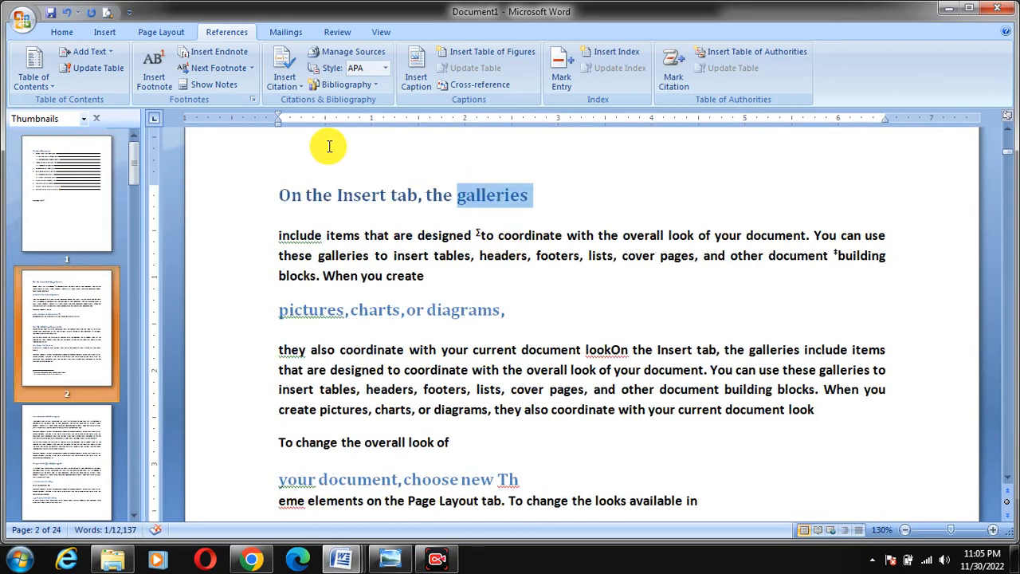
click(237, 65)
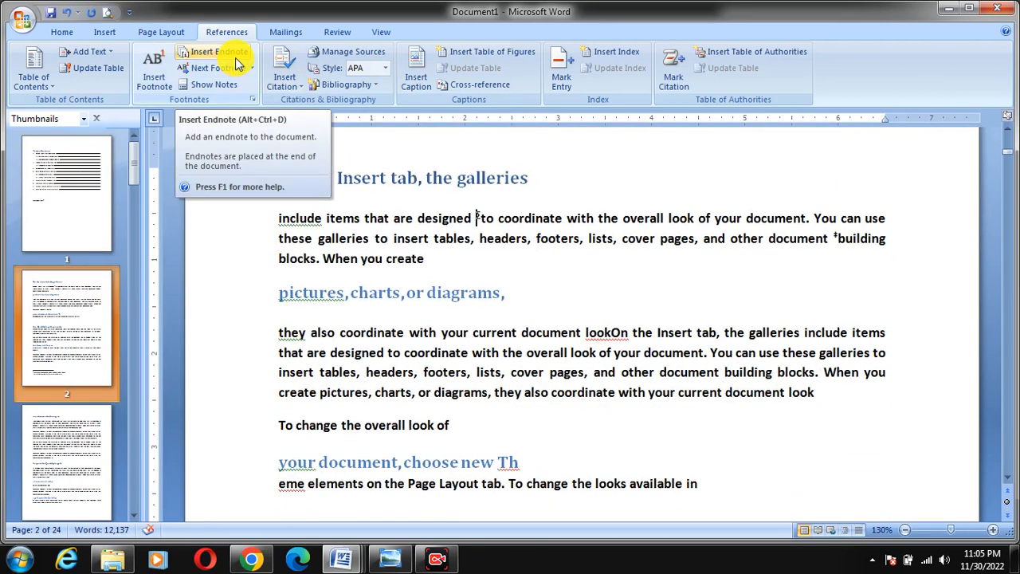
double_click(492, 177)
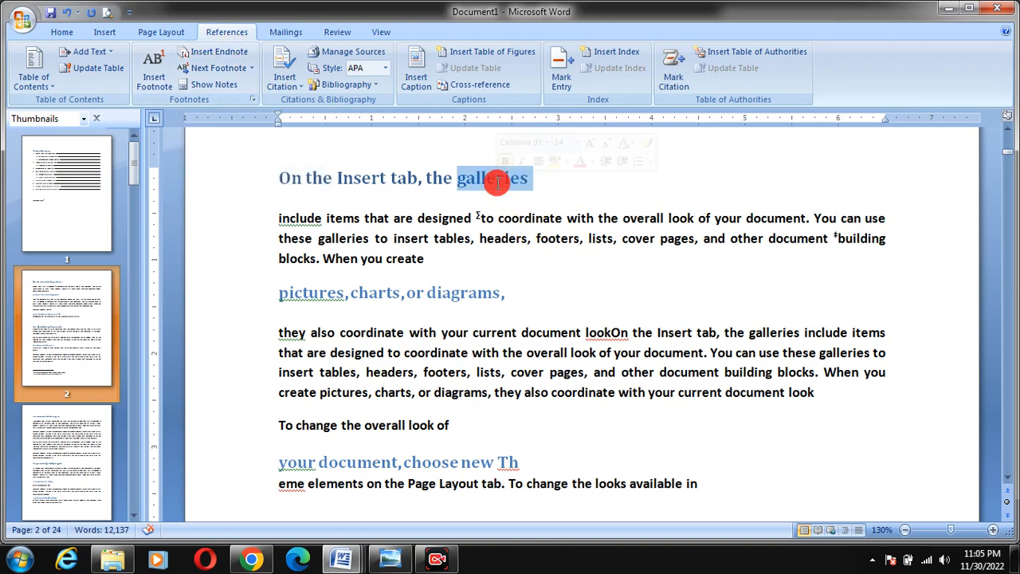
click(252, 99)
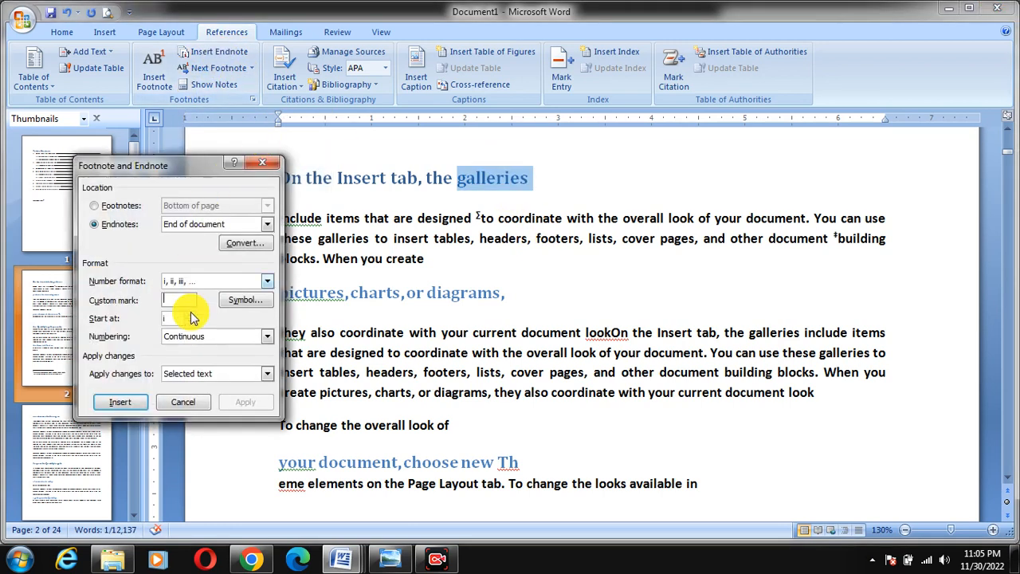
Insert the endnote with the copyright sign © as custom mark and the text ";LKPOKPOKPOKPOKPOKPO POI POIPO IPO".
click(245, 304)
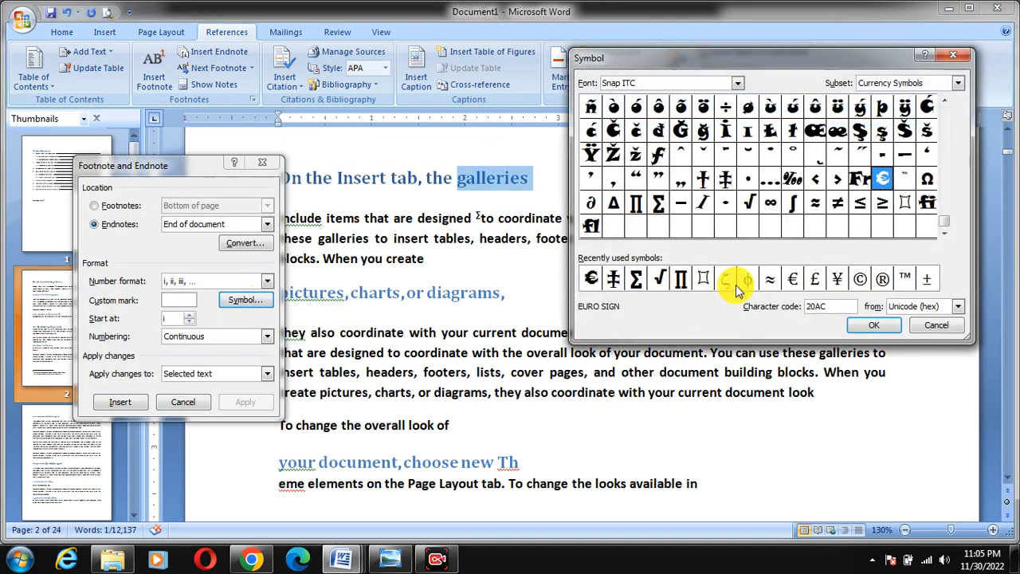
click(861, 279)
click(874, 325)
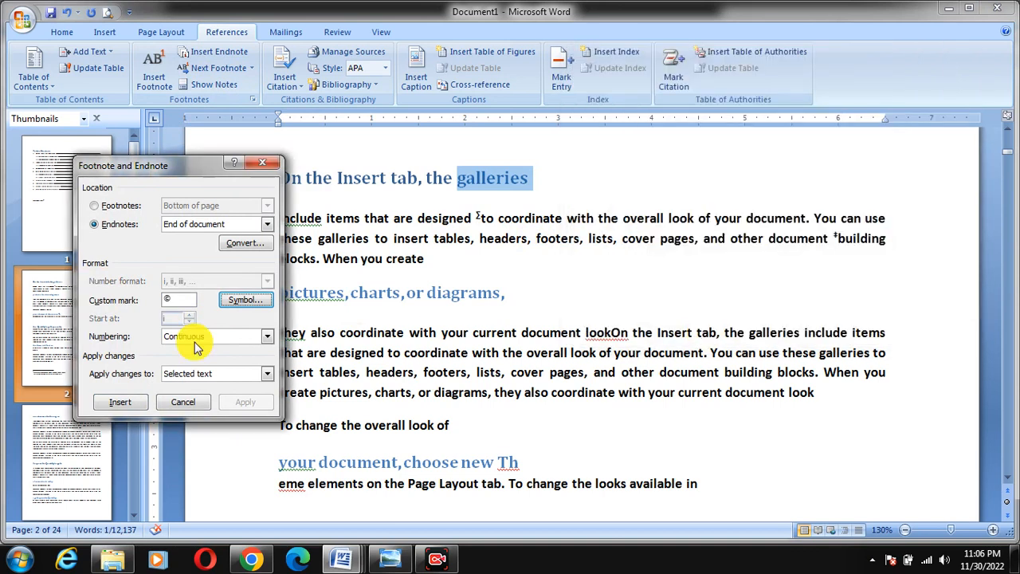
click(119, 401)
text(;LKPOKPOKPOKPOKPO POI POIPO IPO)
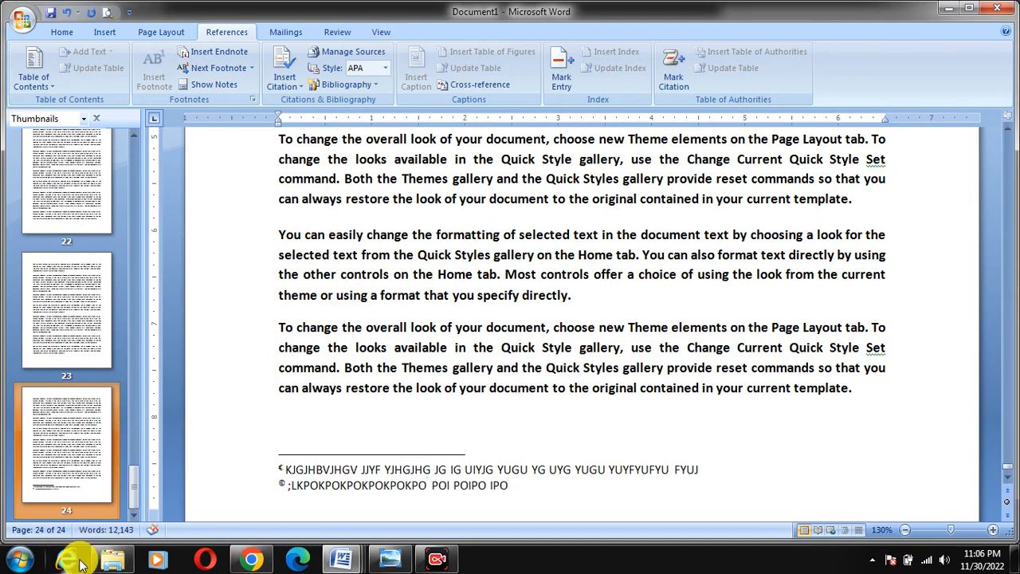
Return to the start of the document and check the endnote marks after "TMC COMPUTER" and in page 2's first heading.
click(73, 209)
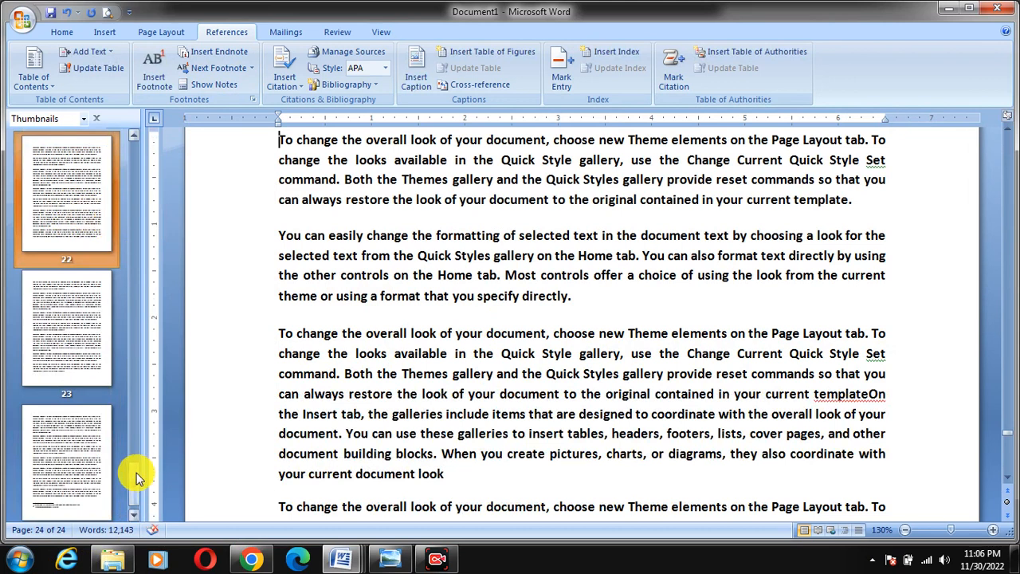
drag(137, 476, 141, 154)
click(70, 223)
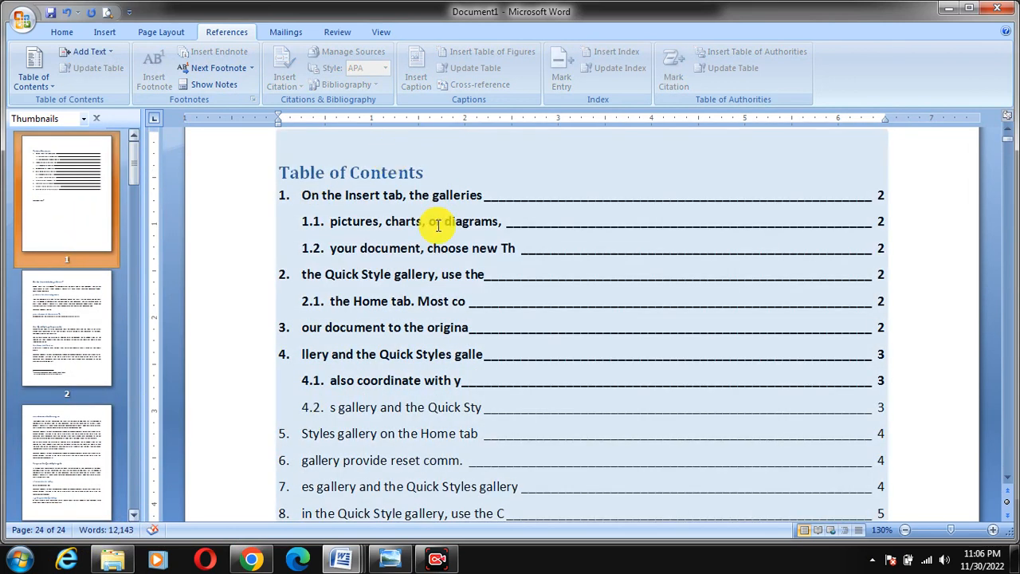
scroll(430, 215, down, 6)
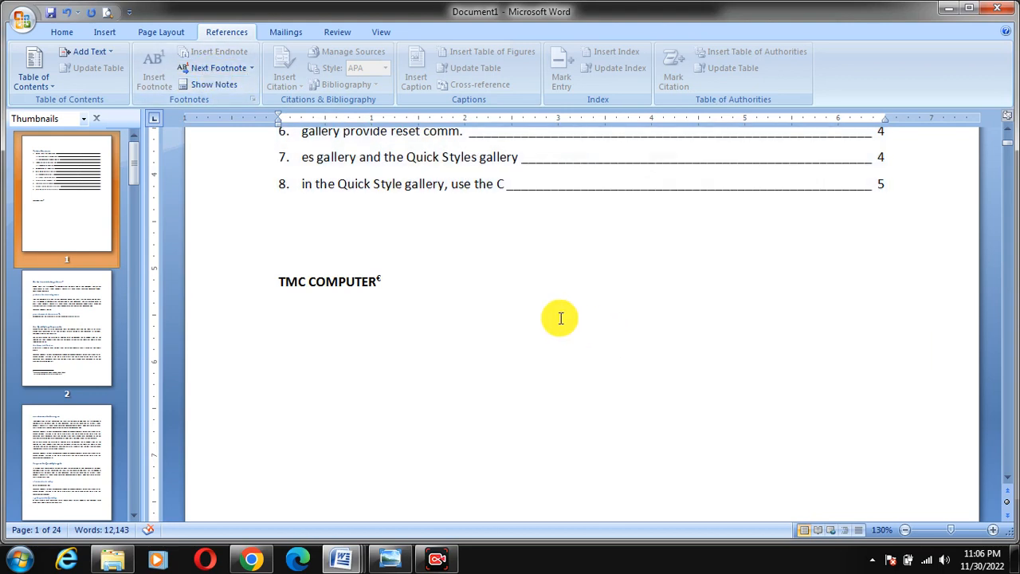
scroll(559, 319, down, 10)
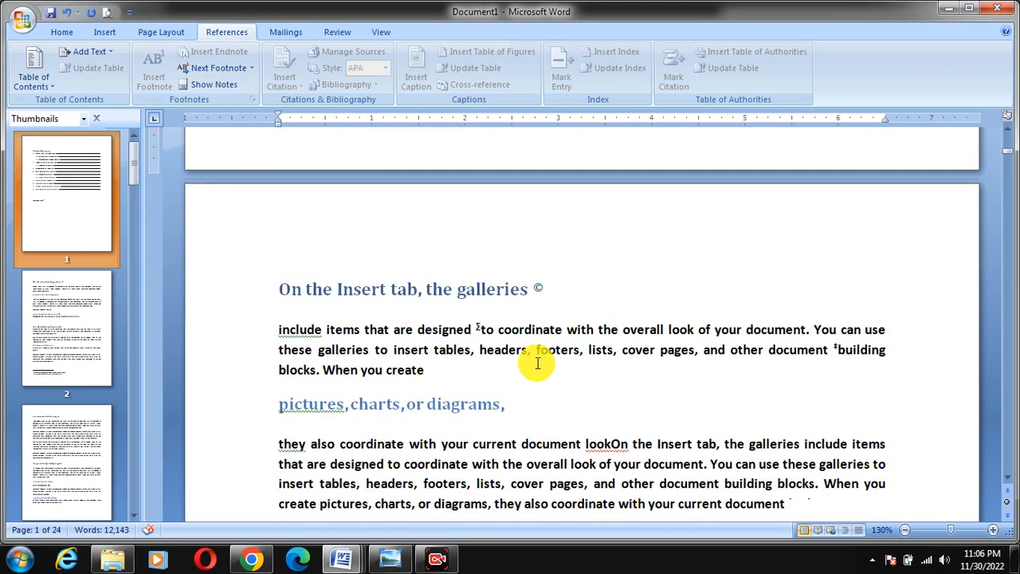
scroll(538, 363, up, 2)
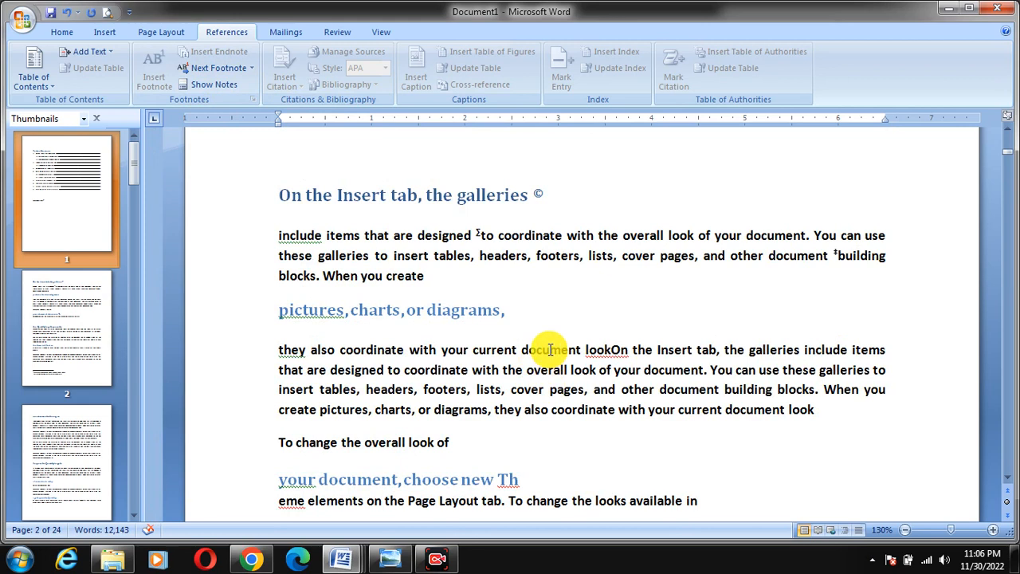
Step through the two footnote marks in page 2's first paragraph with Next Footnote and try moving to the next endnote.
click(222, 69)
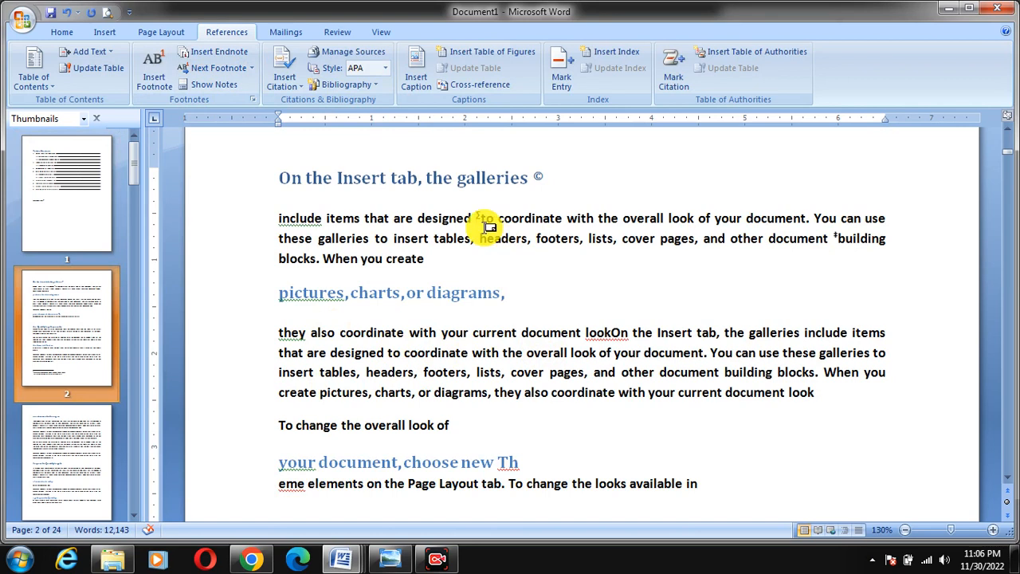
click(226, 70)
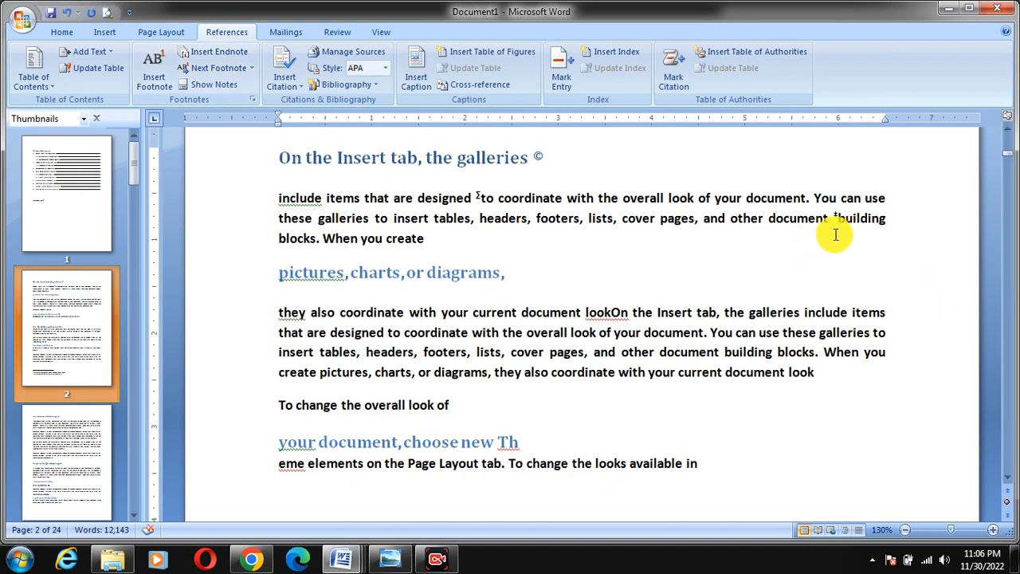
click(251, 70)
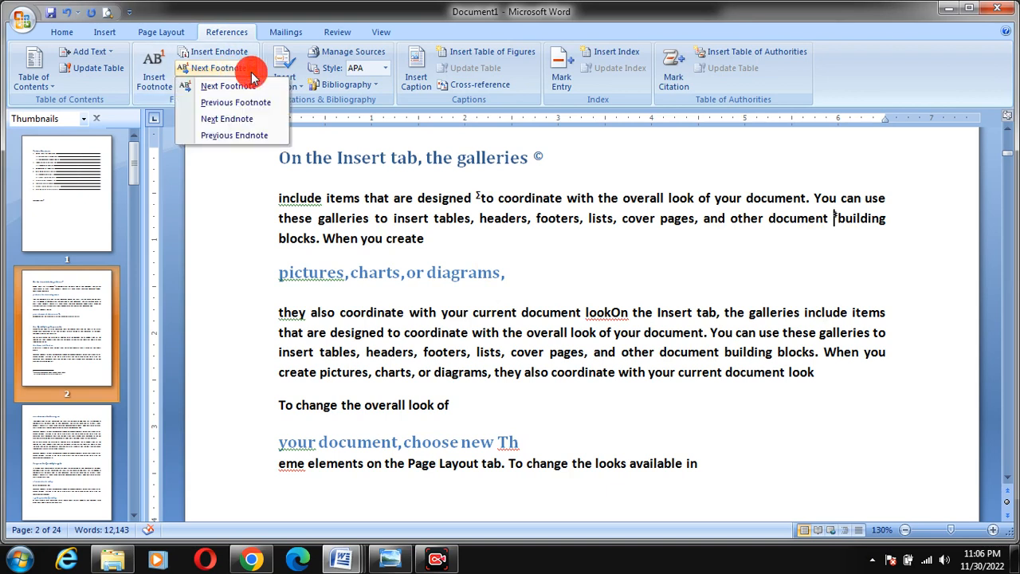
click(248, 116)
Place the cursor at "TMC COMPUTER" on page 1 and move to the next footnote mark.
scroll(593, 278, up, 10)
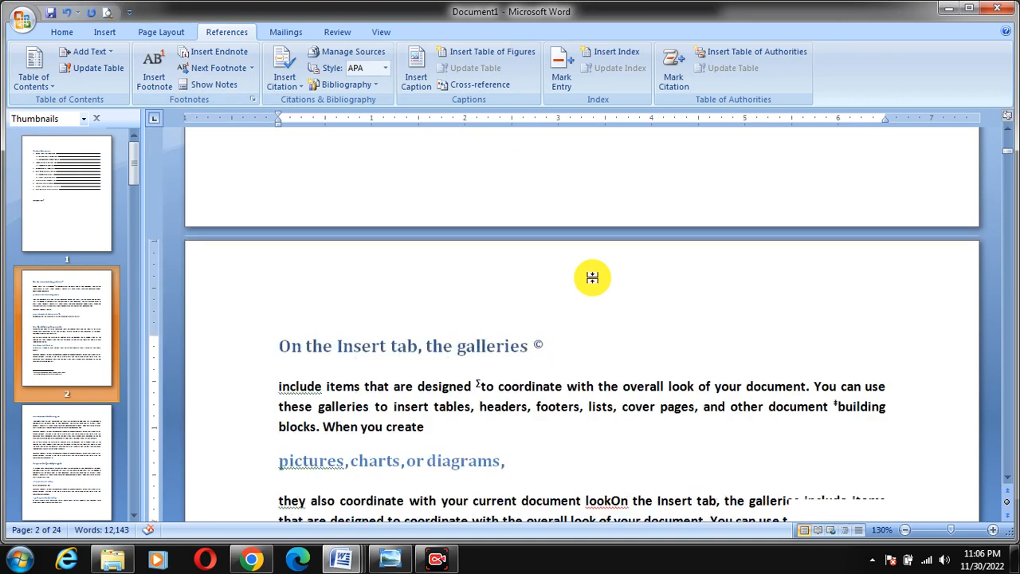
scroll(592, 277, down, 3)
click(279, 338)
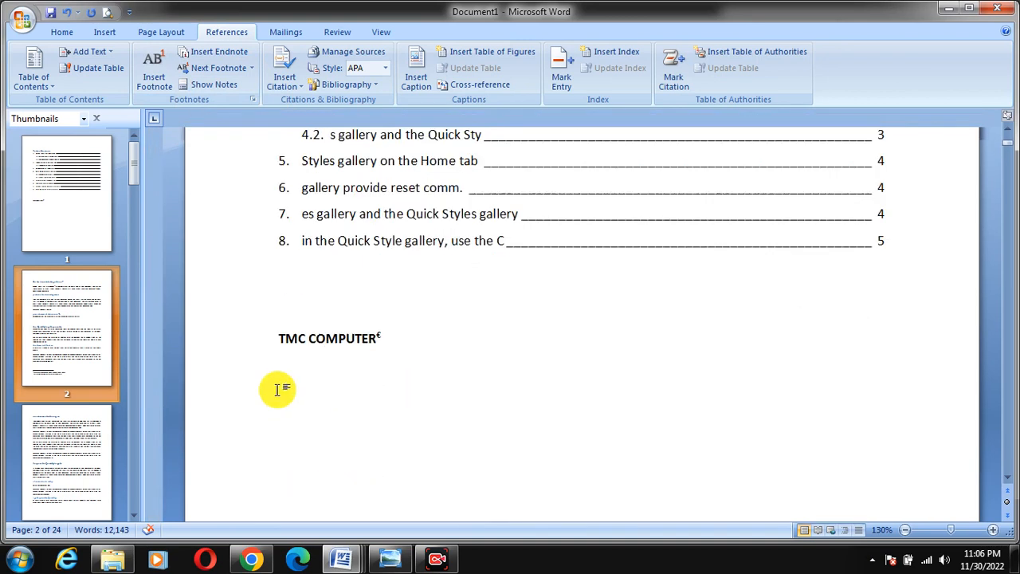
click(243, 70)
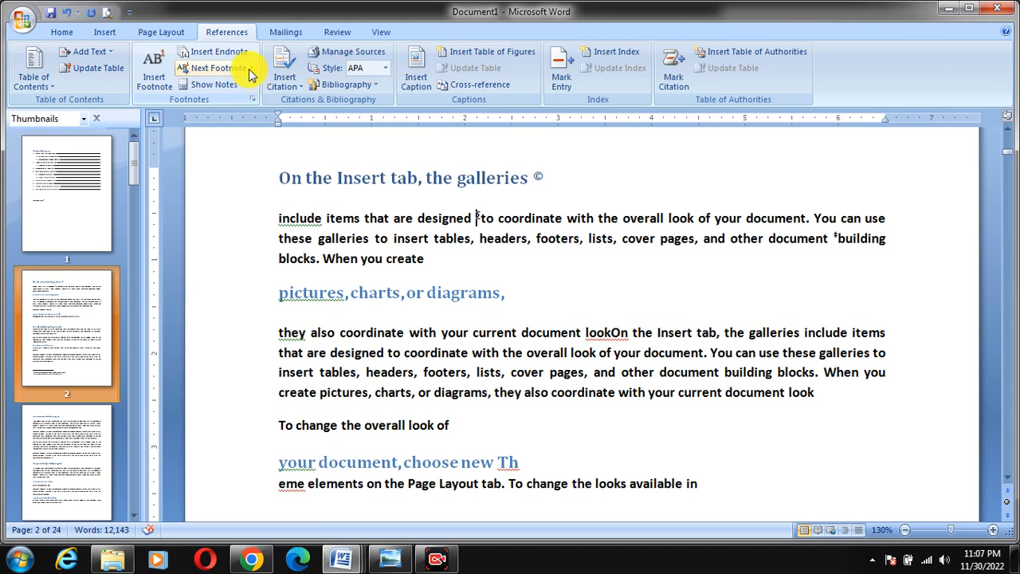
Move back through the endnote marks with Previous Endnote, from page 2's first heading to "TMC COMPUTER" on page 1.
click(251, 69)
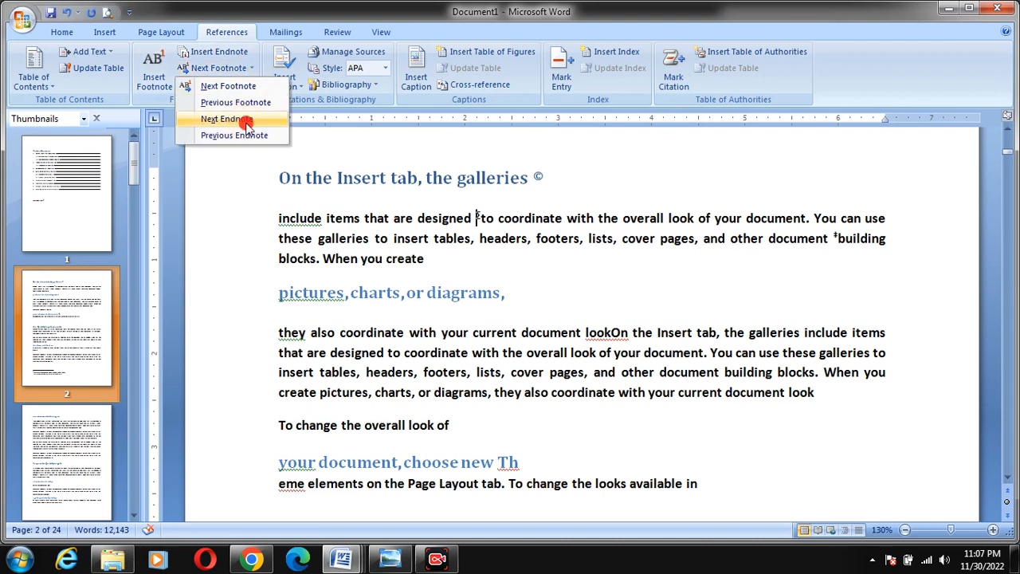
click(247, 130)
click(251, 69)
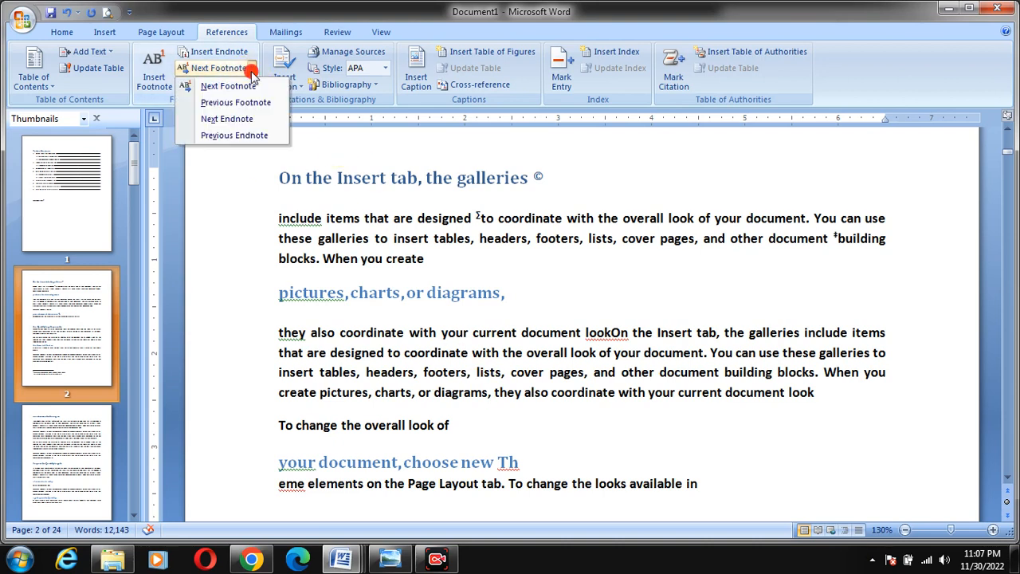
click(273, 135)
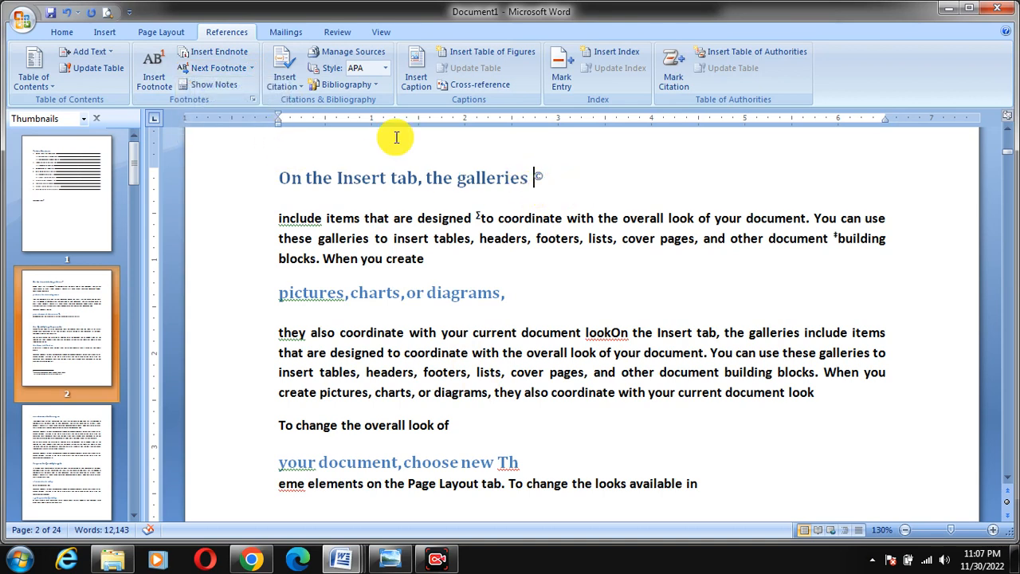
click(251, 69)
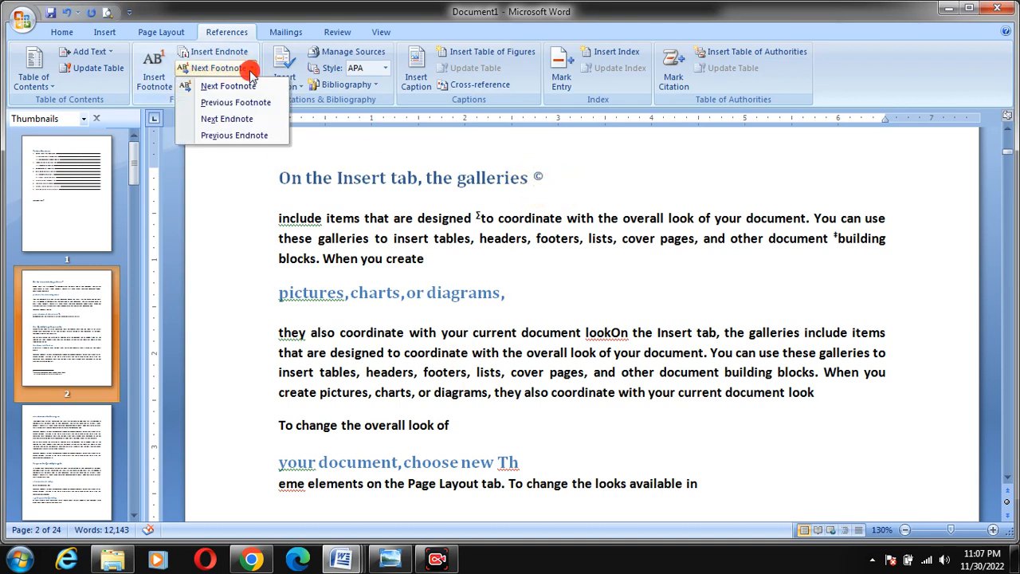
click(254, 135)
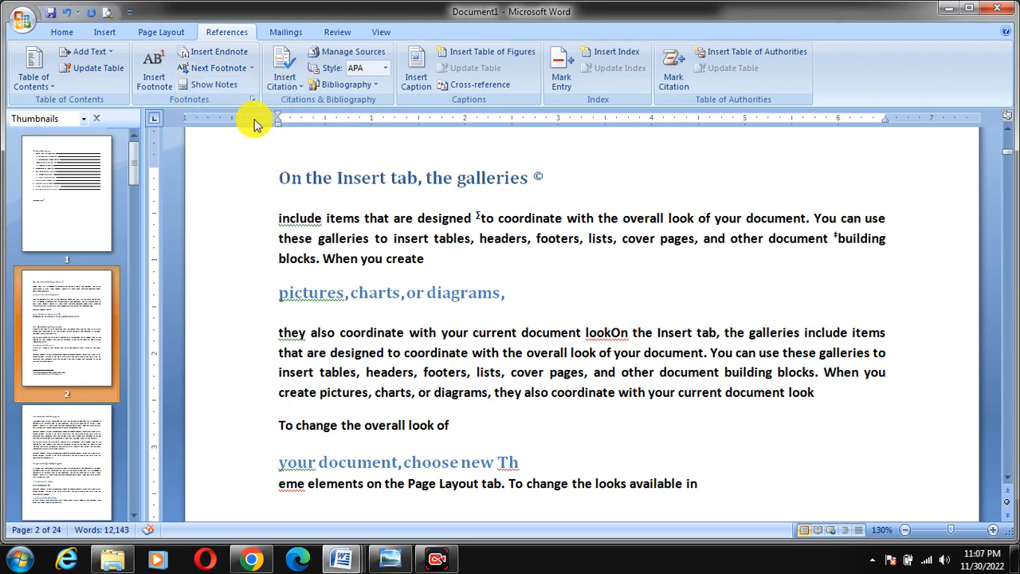
click(251, 69)
click(249, 137)
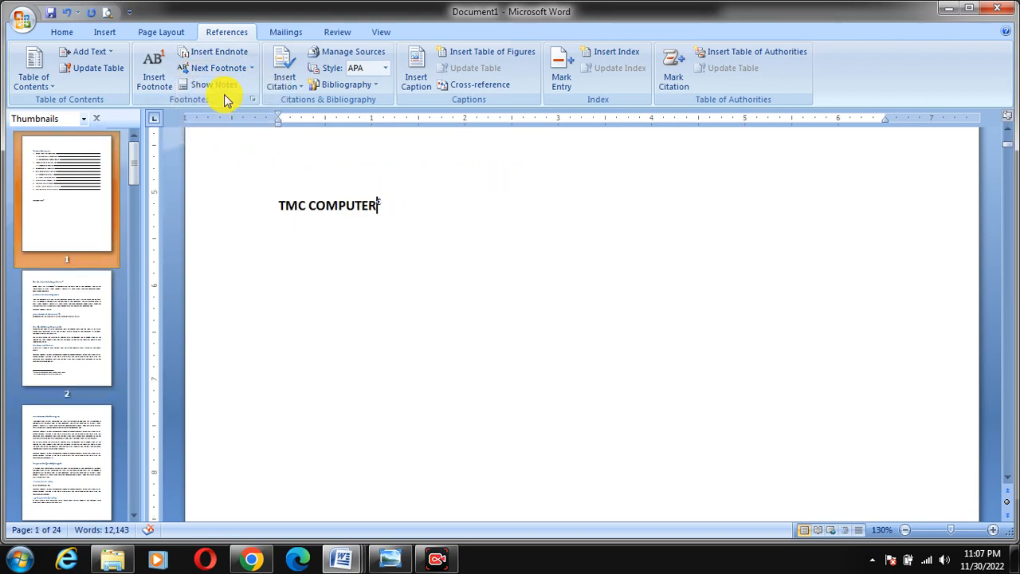
Move to the next endnote and place the cursor just before the © mark in page 2's first heading.
click(251, 70)
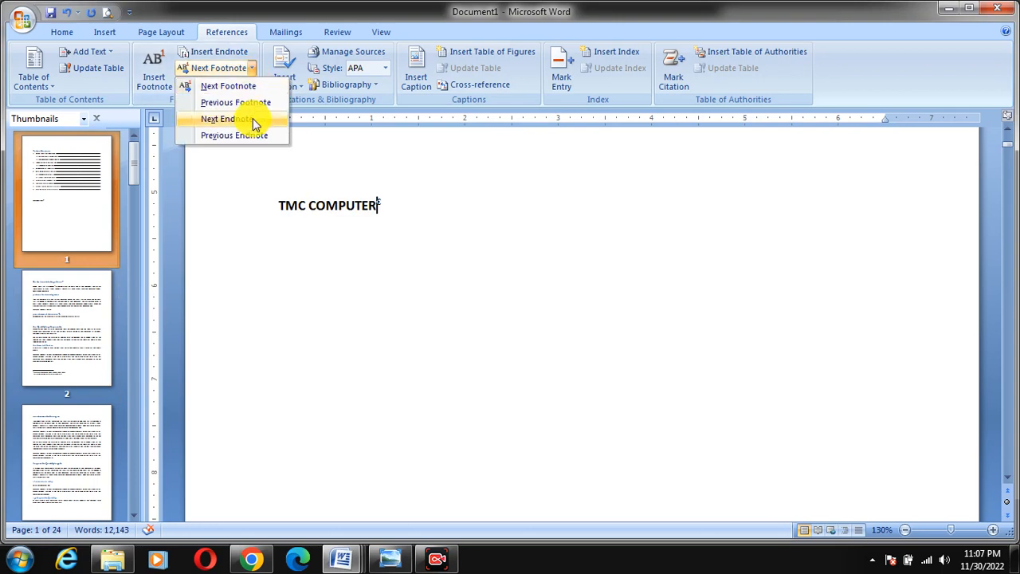
click(254, 121)
key(ctrl+alt+c)
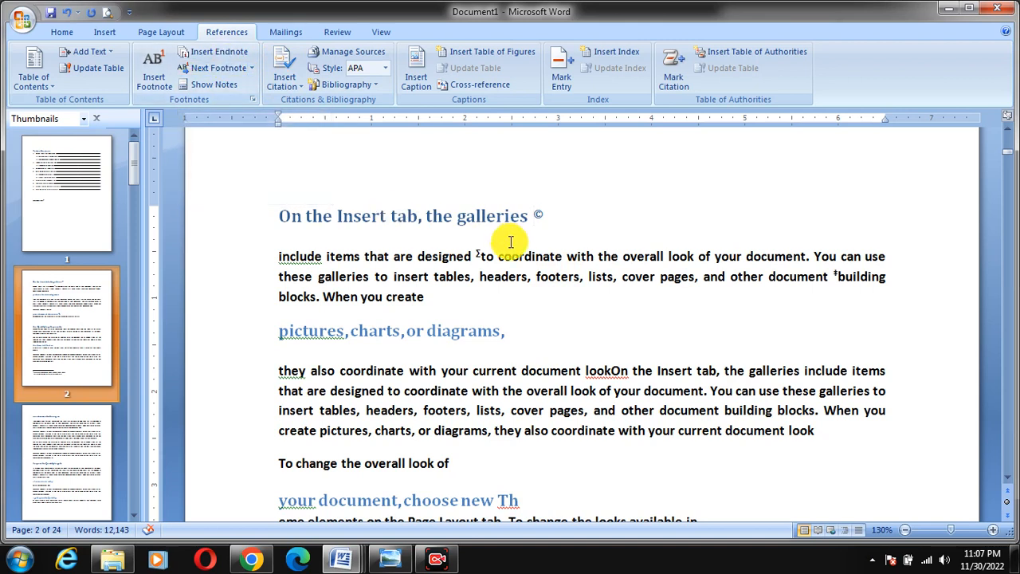
click(532, 217)
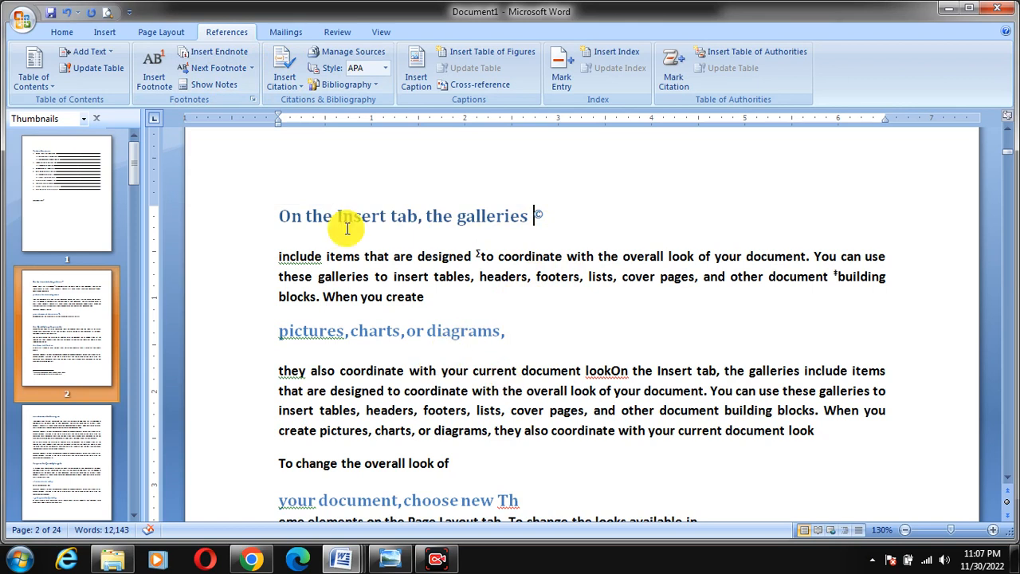
Show the document's notes with the View footnote area option.
click(217, 84)
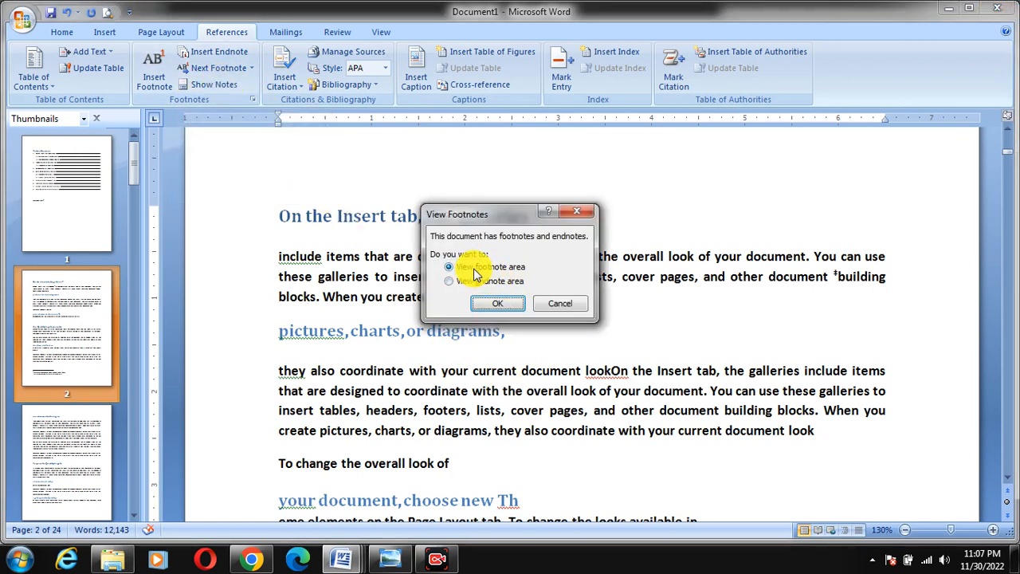
click(497, 303)
scroll(334, 199, up, 3)
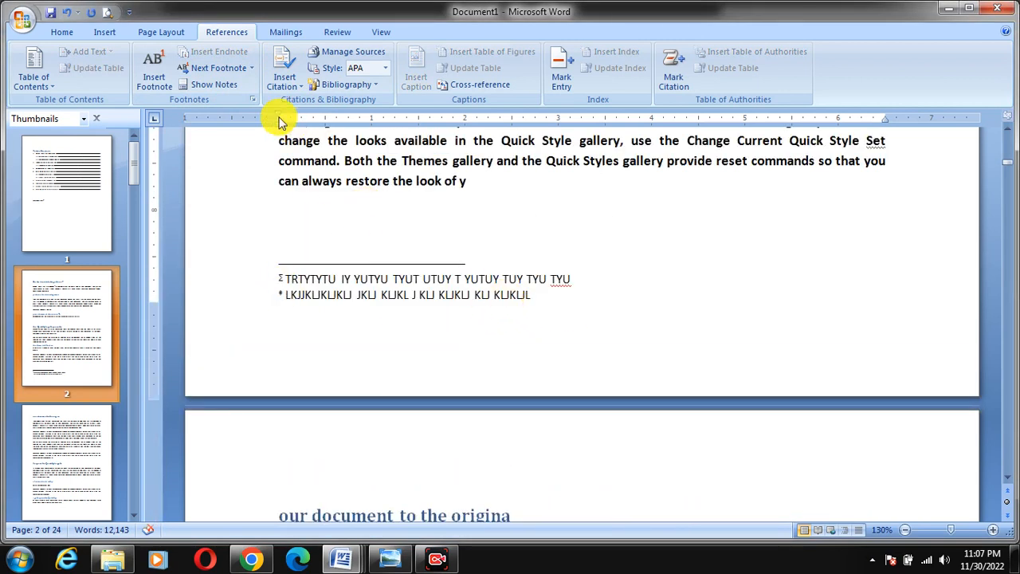
Return from the footnotes to the body text and show the notes with the View endnote area option.
click(221, 91)
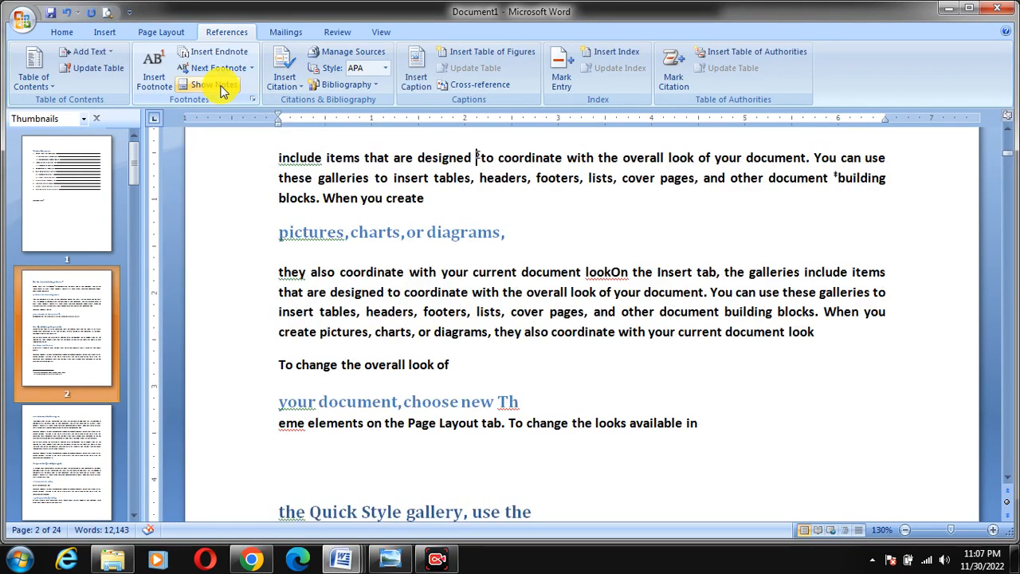
click(221, 91)
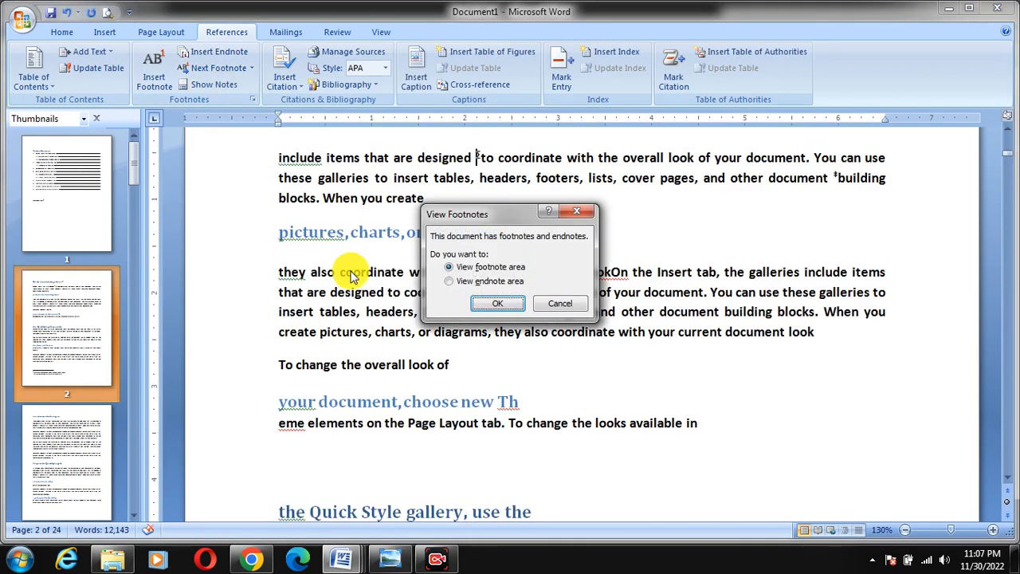
click(467, 282)
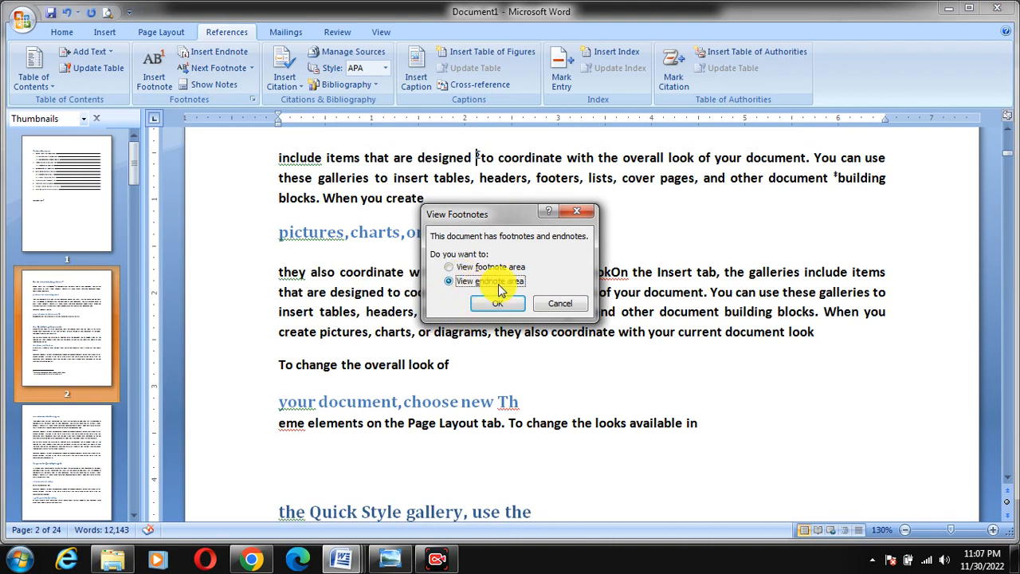
click(499, 303)
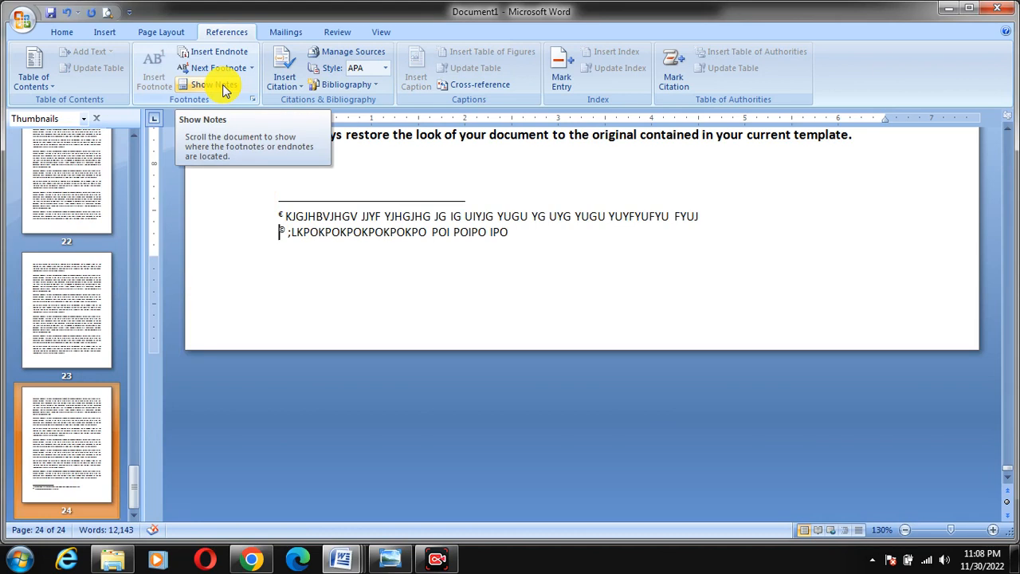
Look over the endnotes and body text on the last pages and bring the page thumbnails back to page 1.
click(460, 282)
click(358, 181)
scroll(346, 182, up, 3)
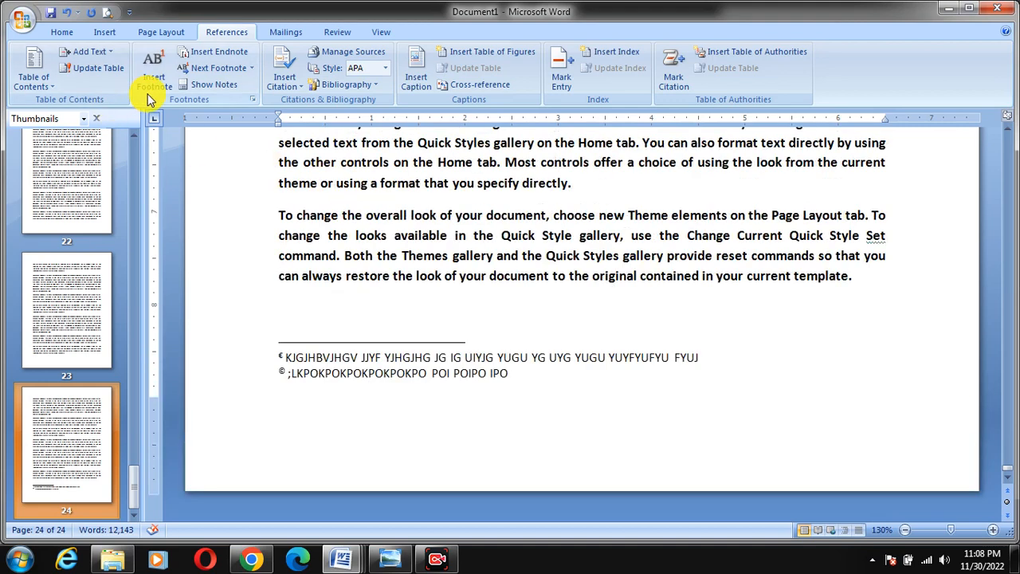
scroll(403, 298, up, 2)
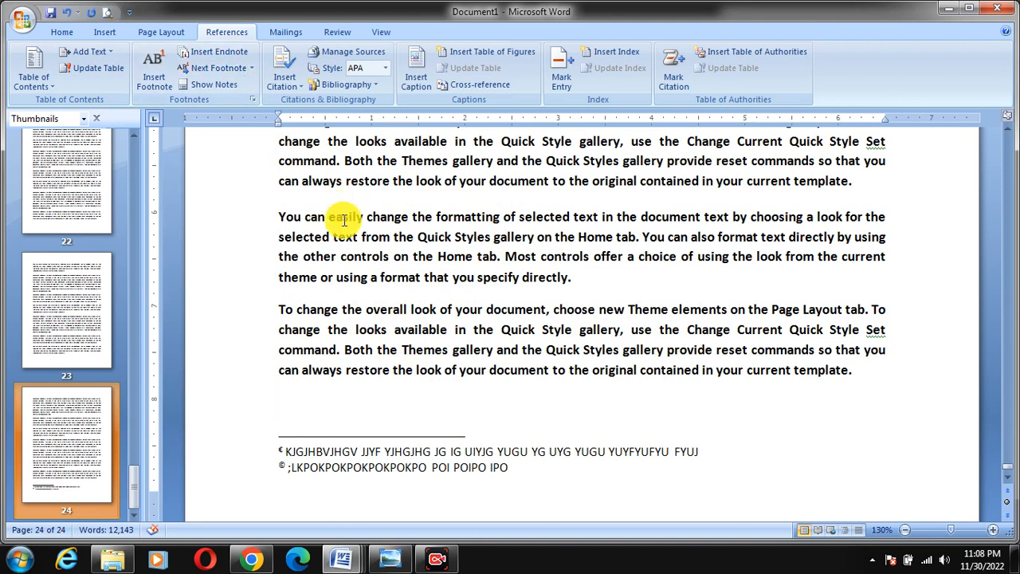
scroll(343, 221, up, 10)
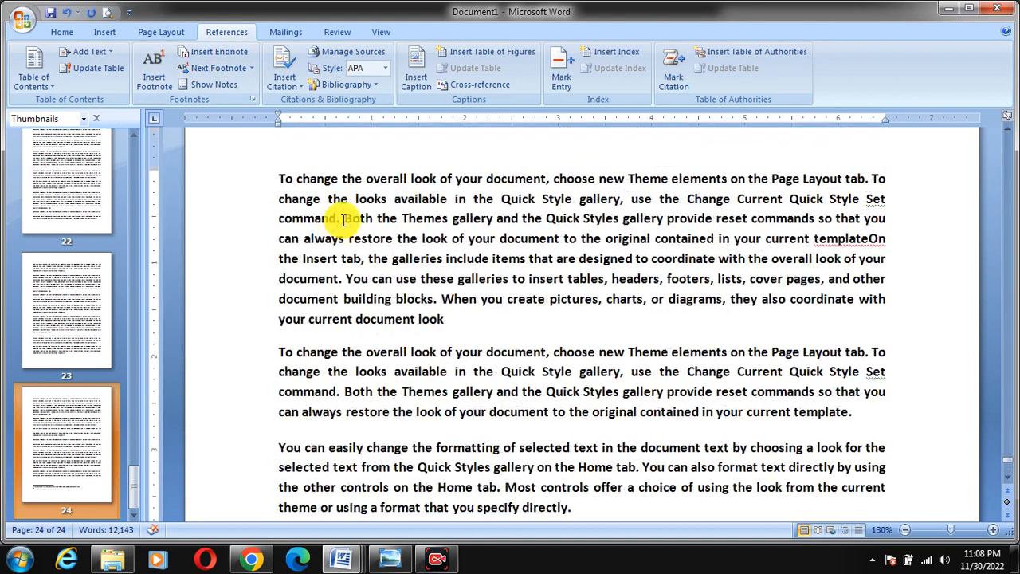
scroll(344, 221, up, 8)
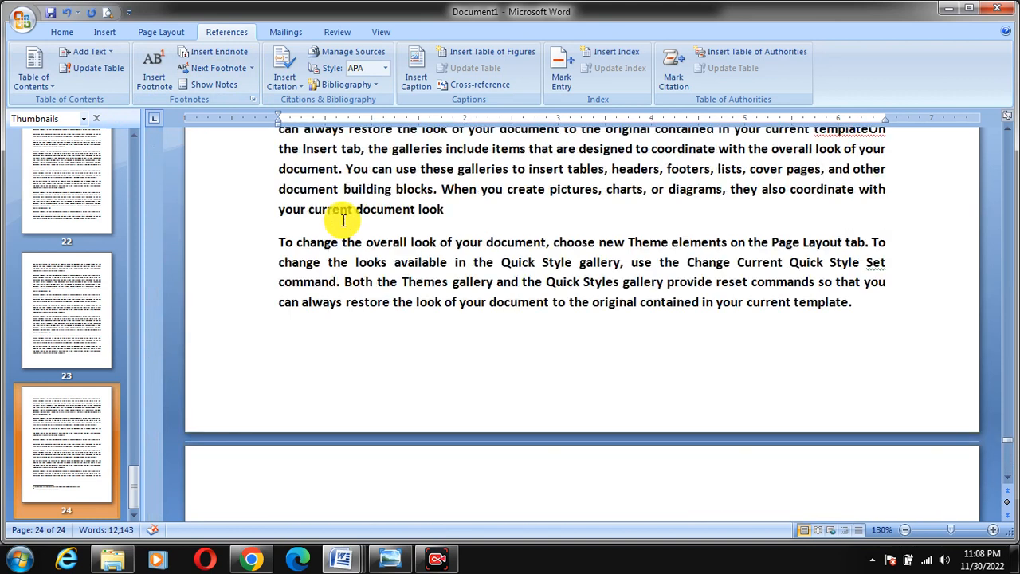
drag(134, 490, 141, 160)
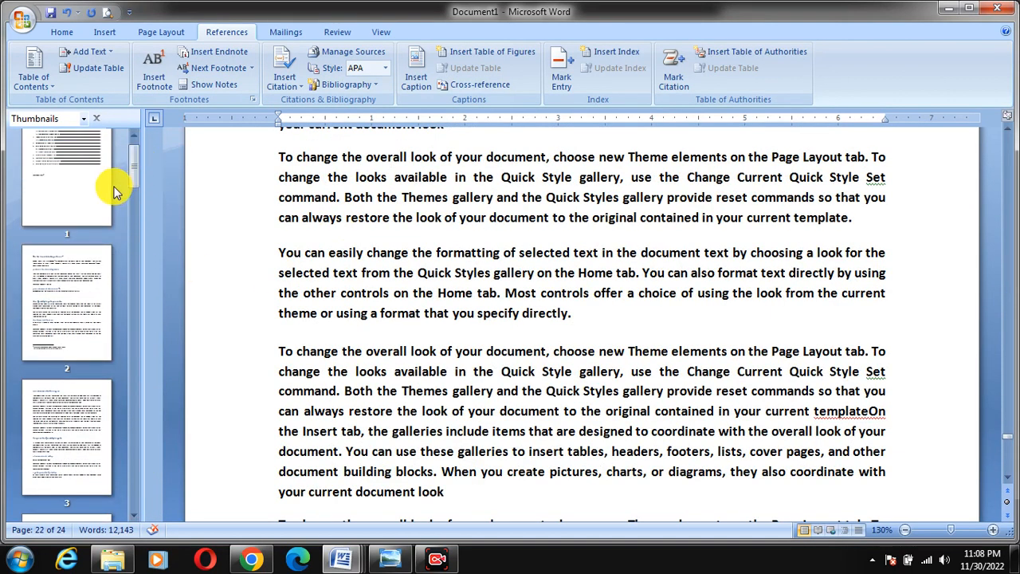
scroll(133, 164, up, 1)
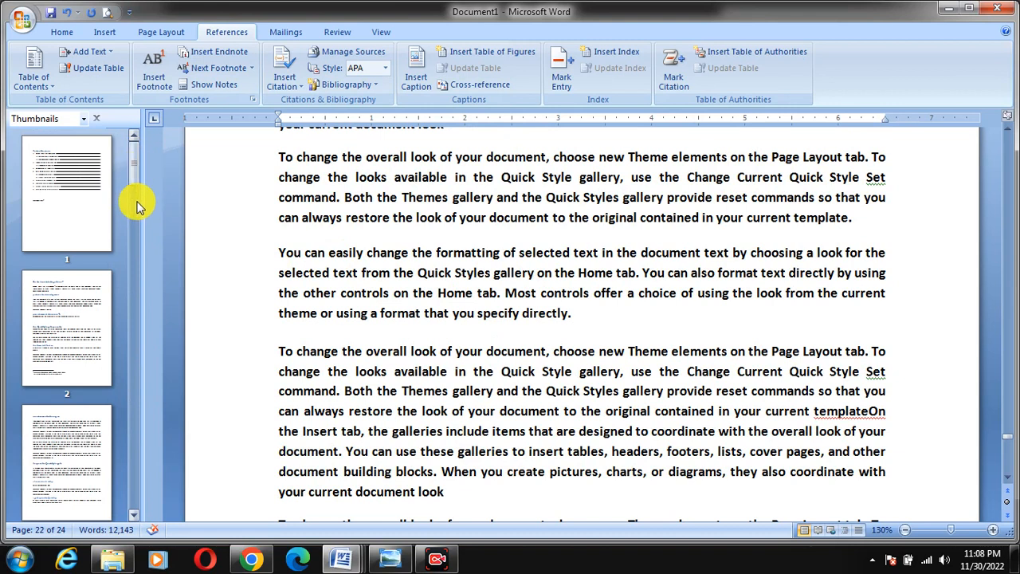